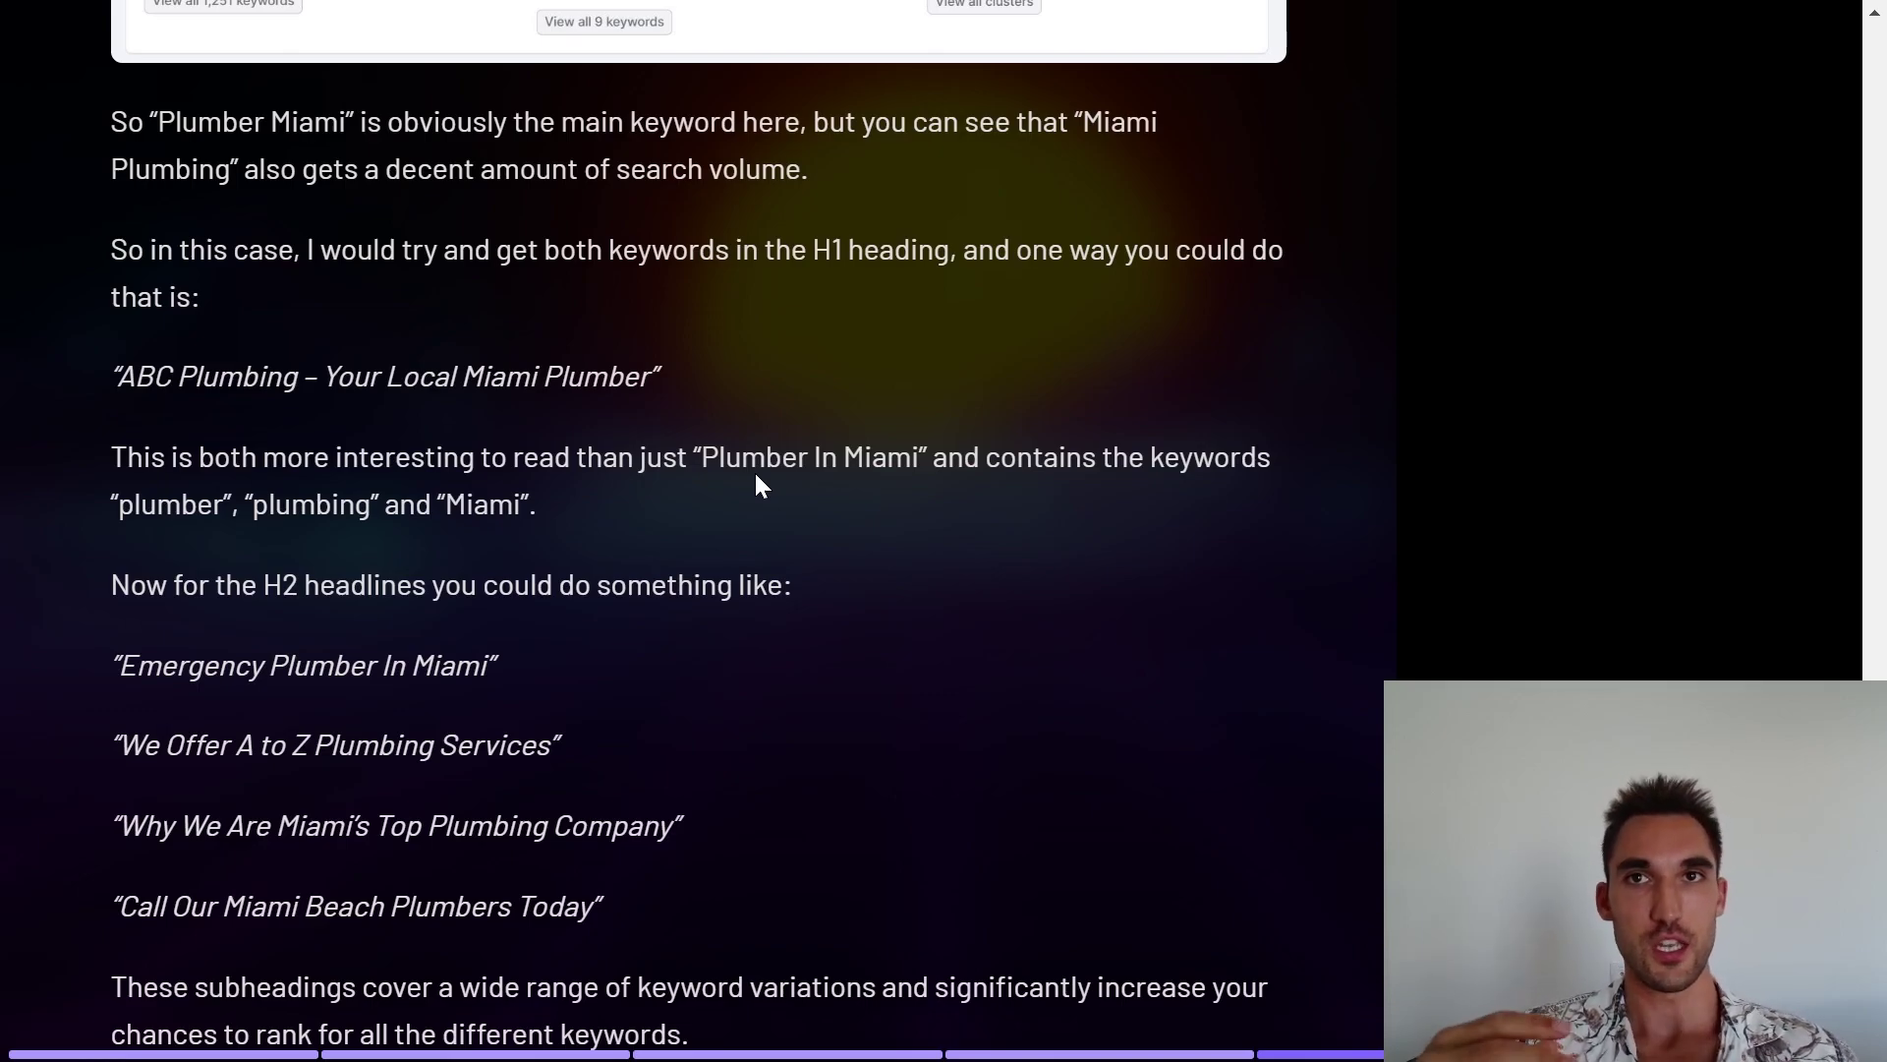
Step: Briefly highlight 'ABC Plumbing' in the example headline, then clear the highlight
scroll(753, 470, "down", 2)
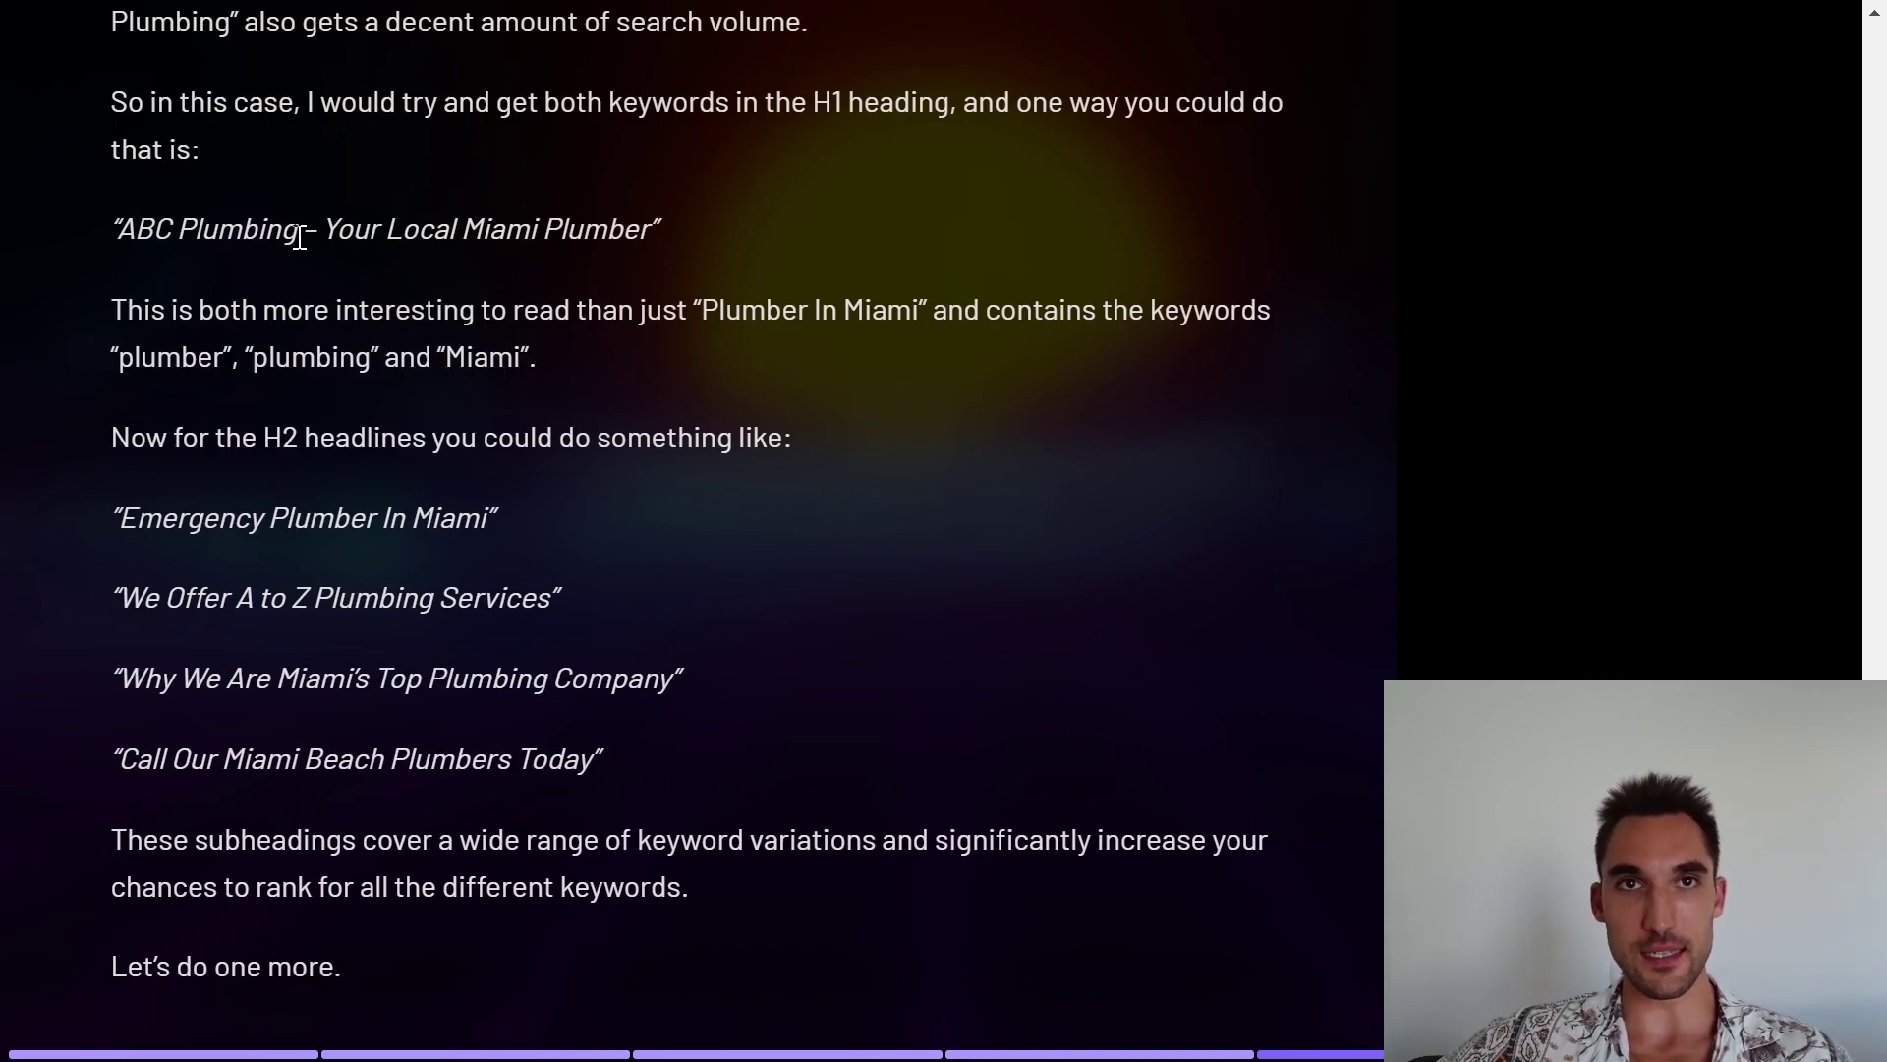
left_click_drag(300, 239, 117, 236)
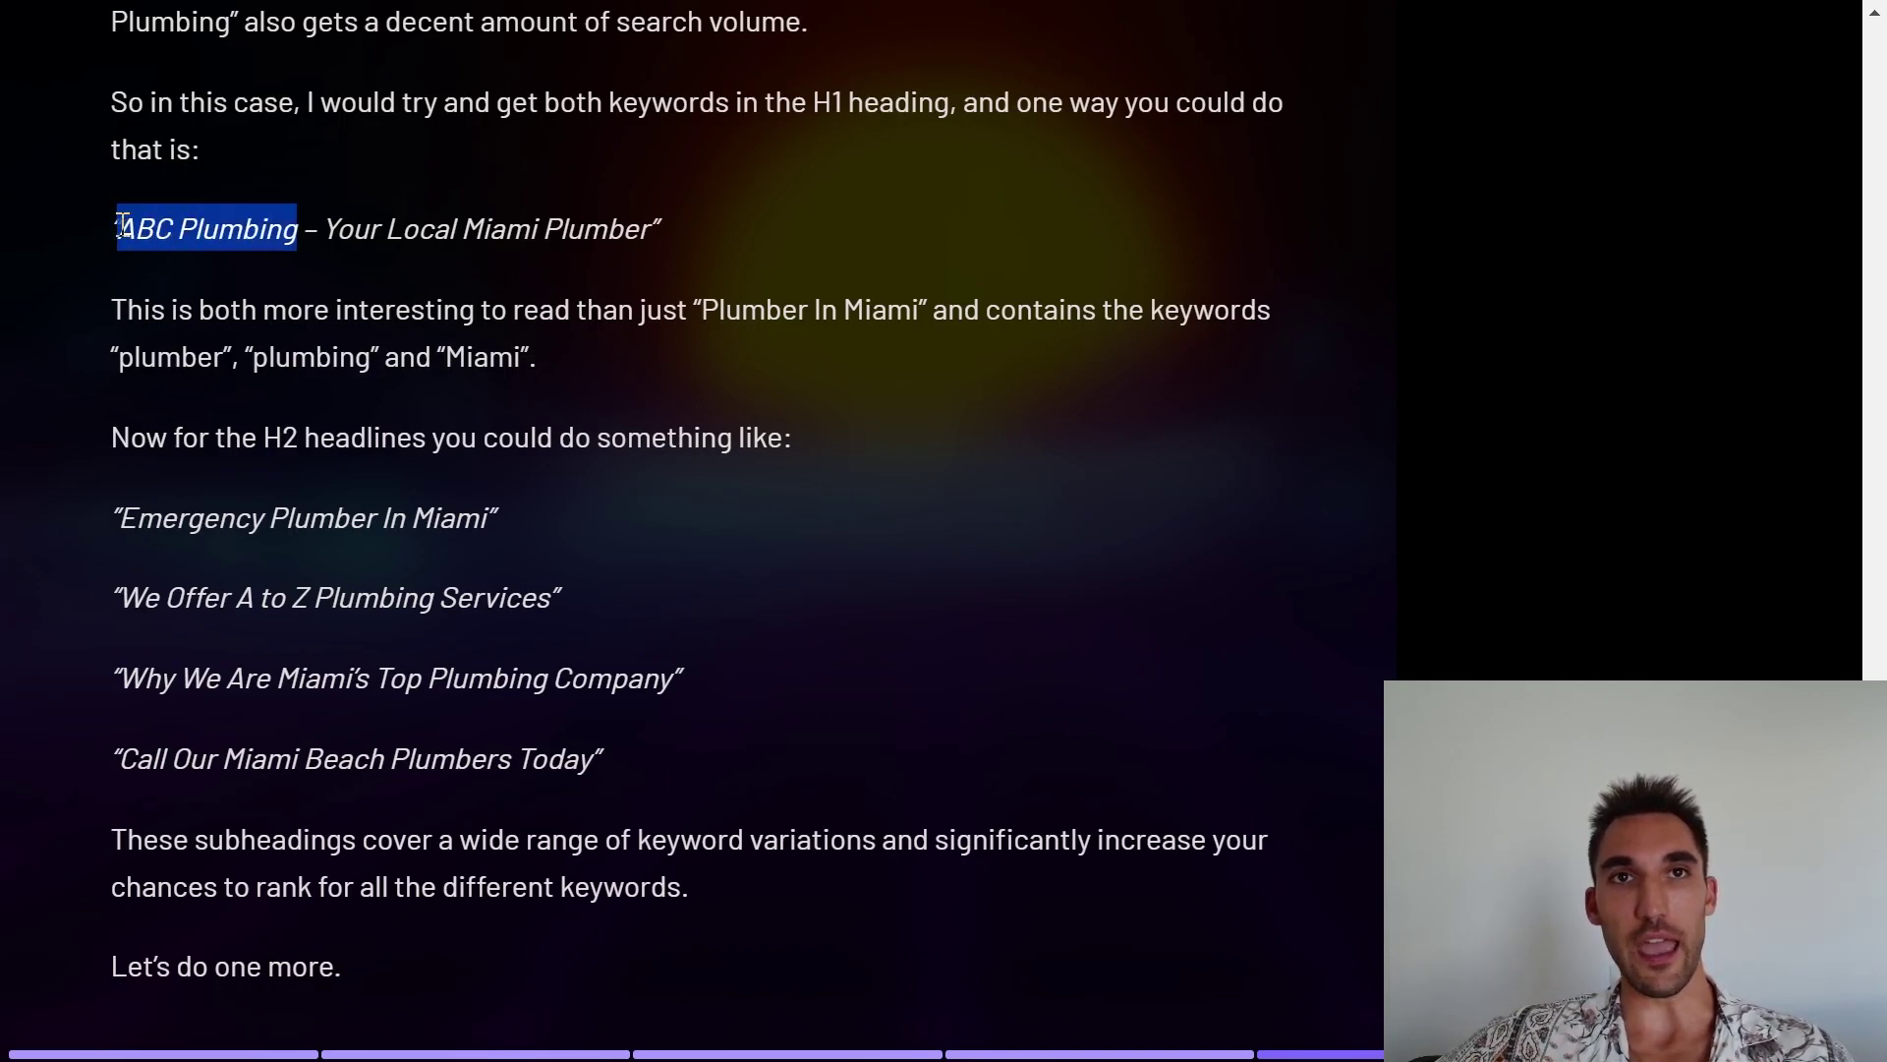
left_click(304, 233)
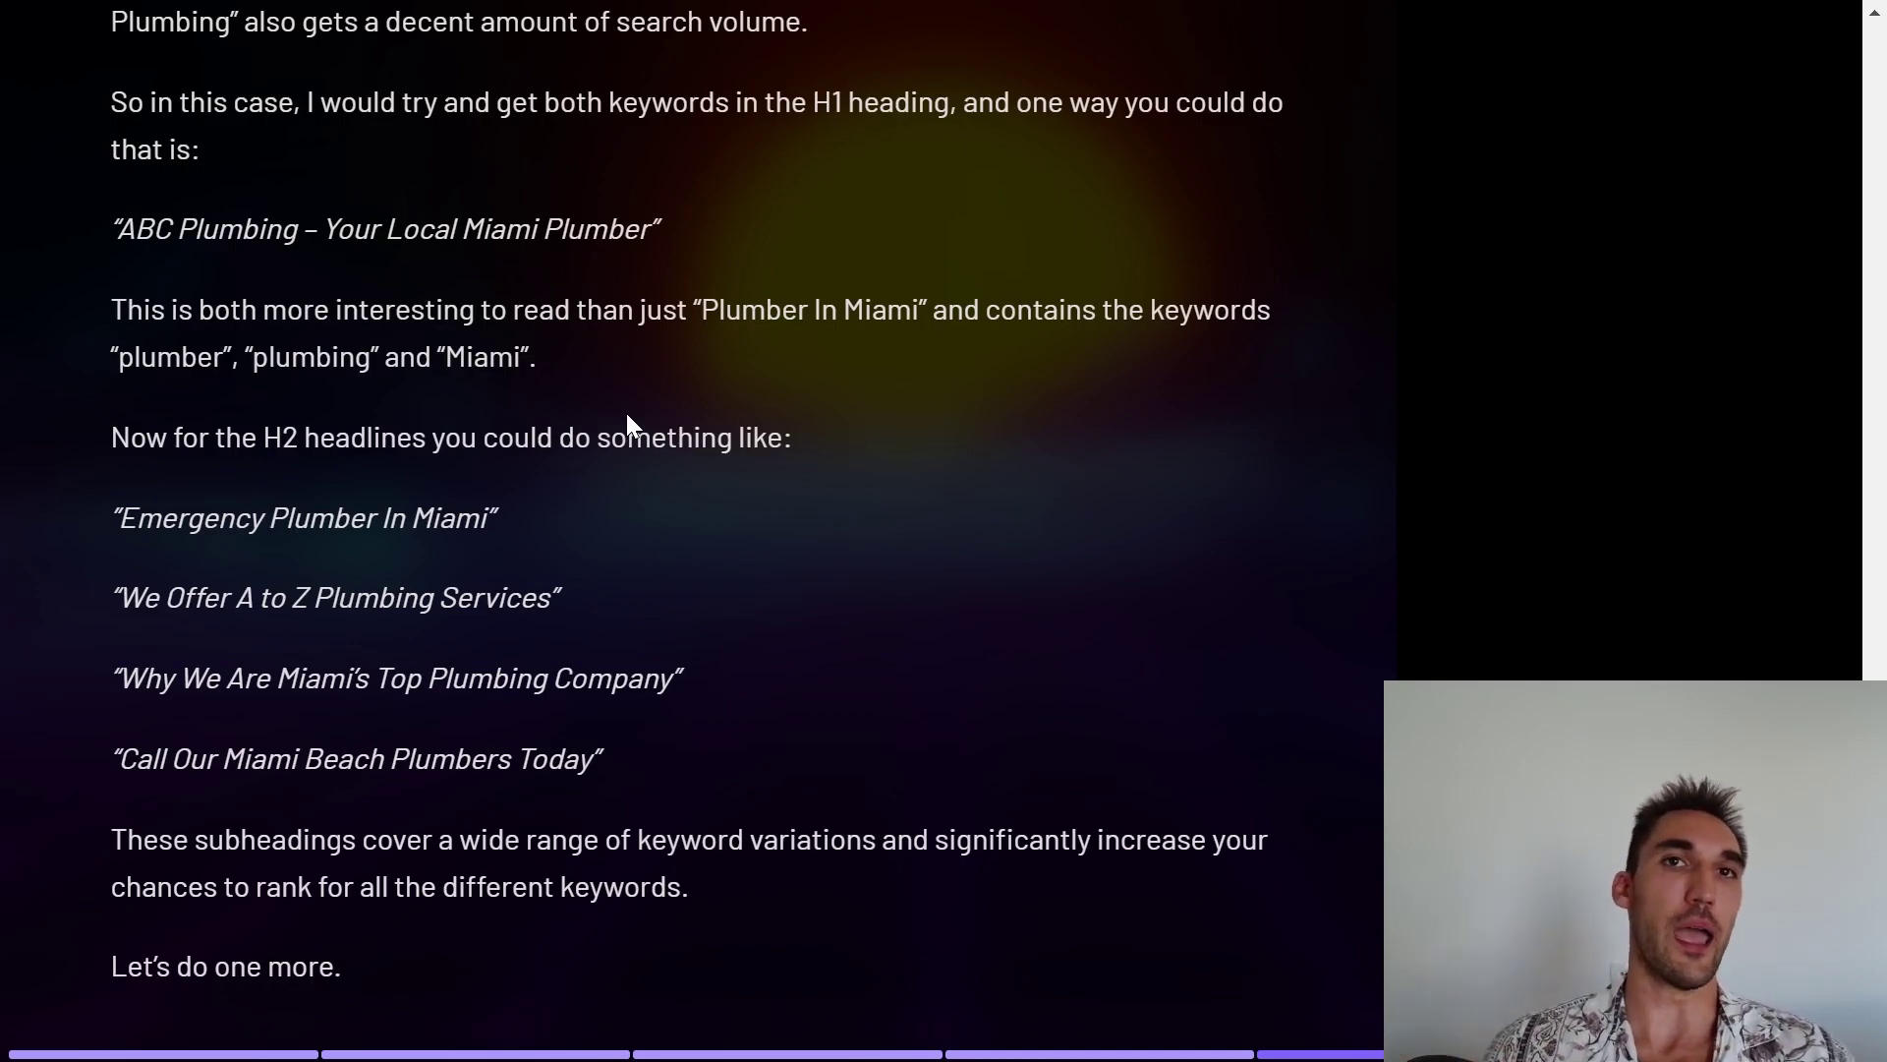
Step: Scroll down to the 'HVAC Company In Houston TX' example and its keyword table
scroll(628, 413, "down", 3)
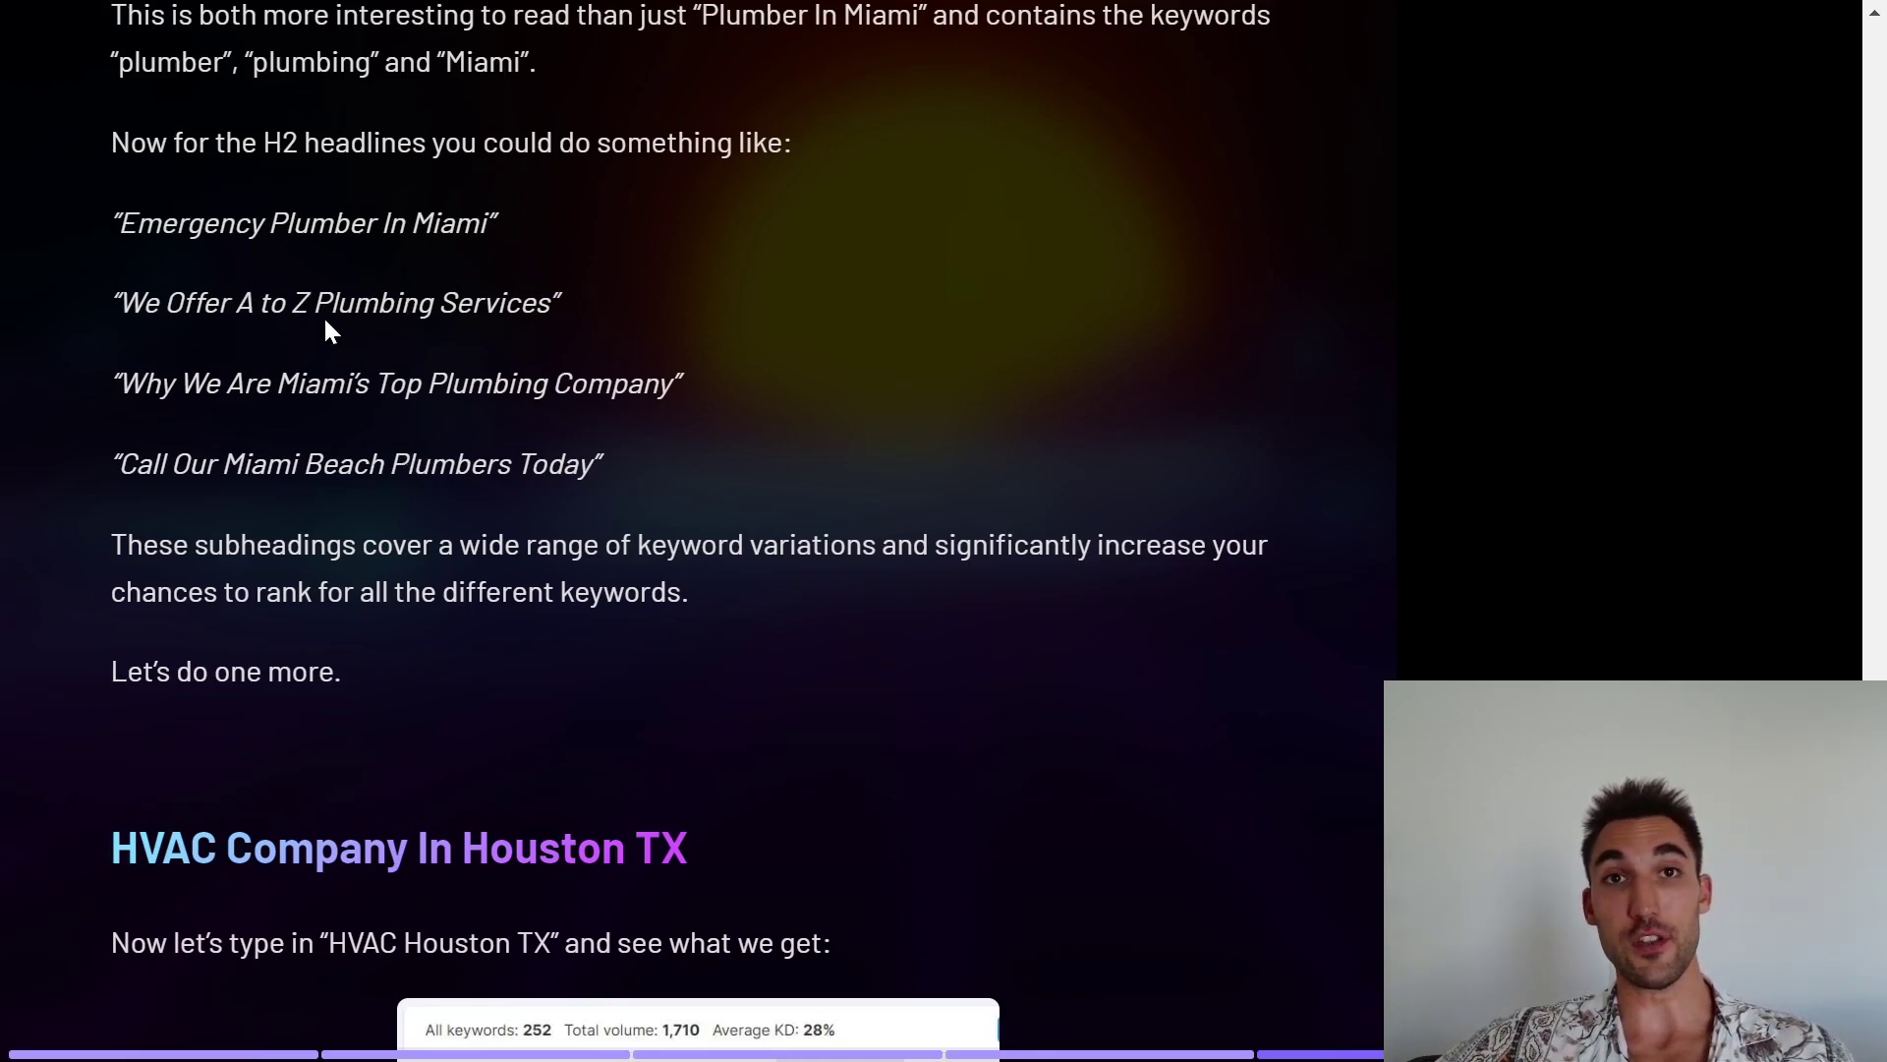
scroll(319, 318, "down", 1)
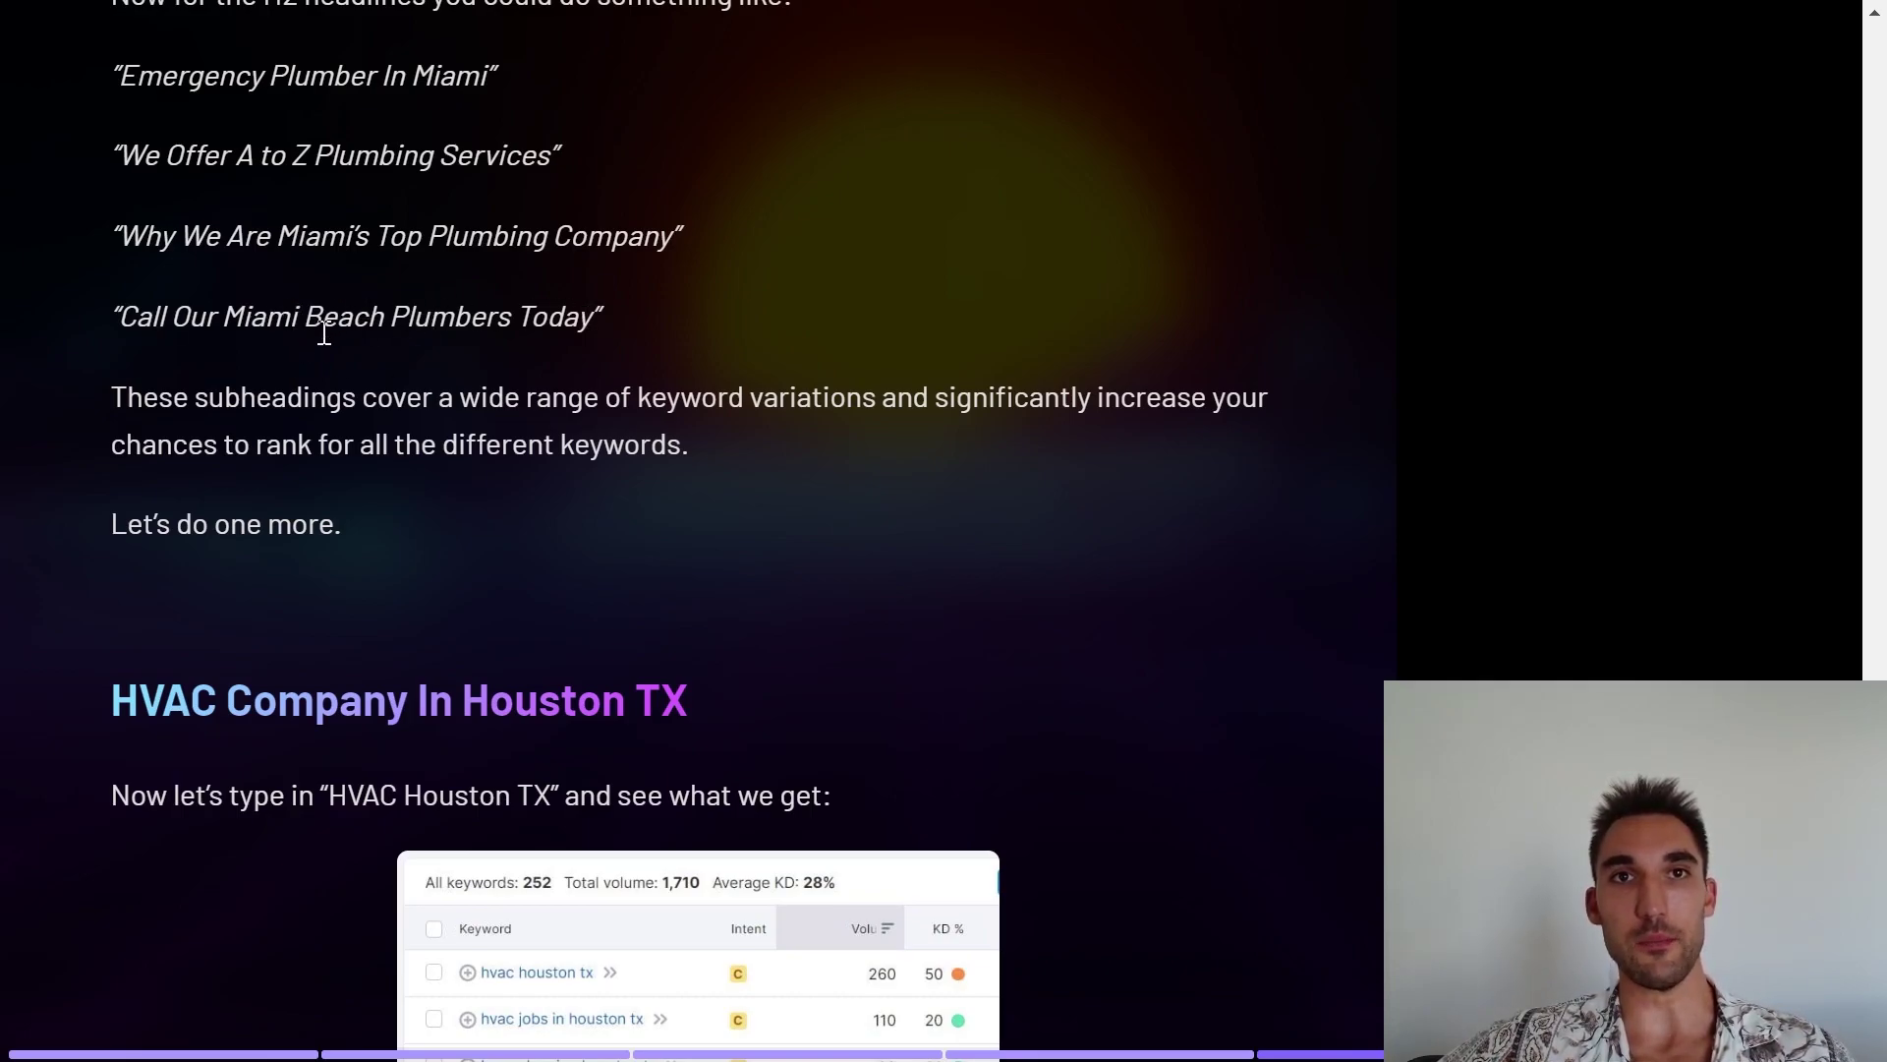
scroll(344, 339, "up", 2)
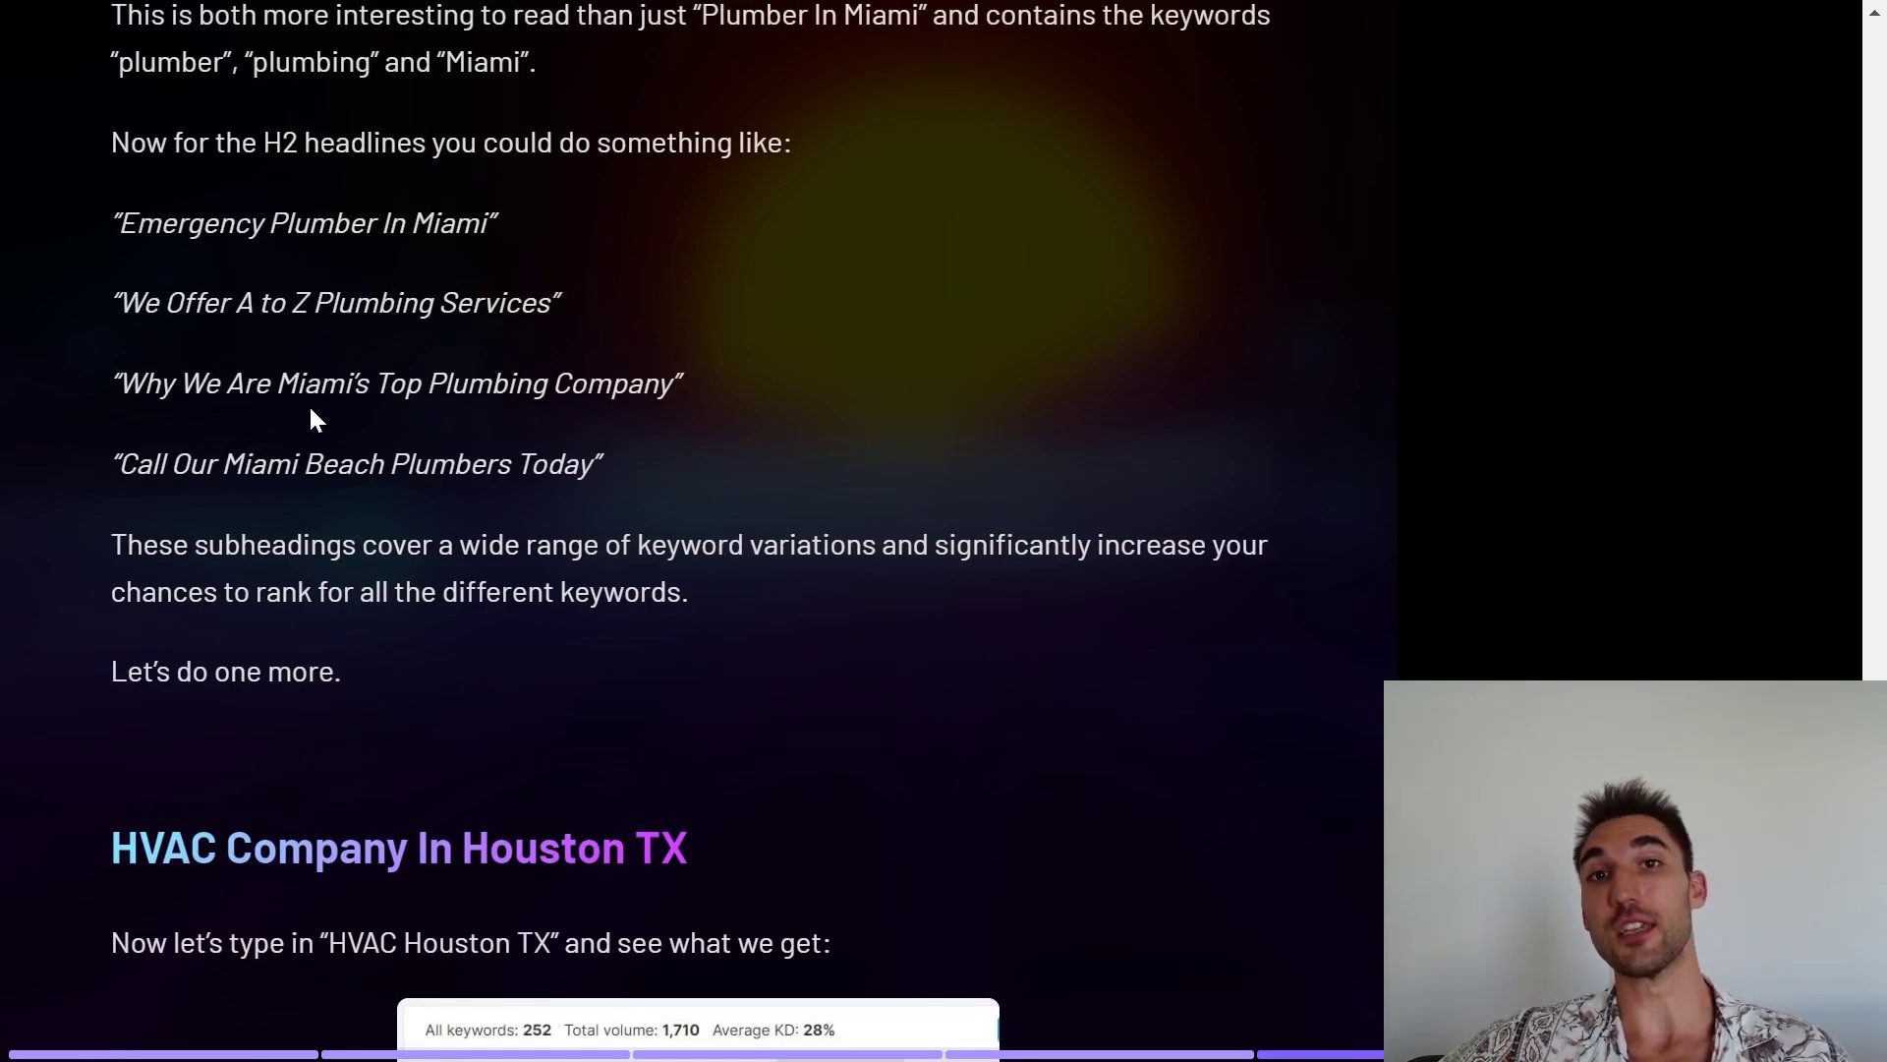
scroll(310, 421, "down", 3)
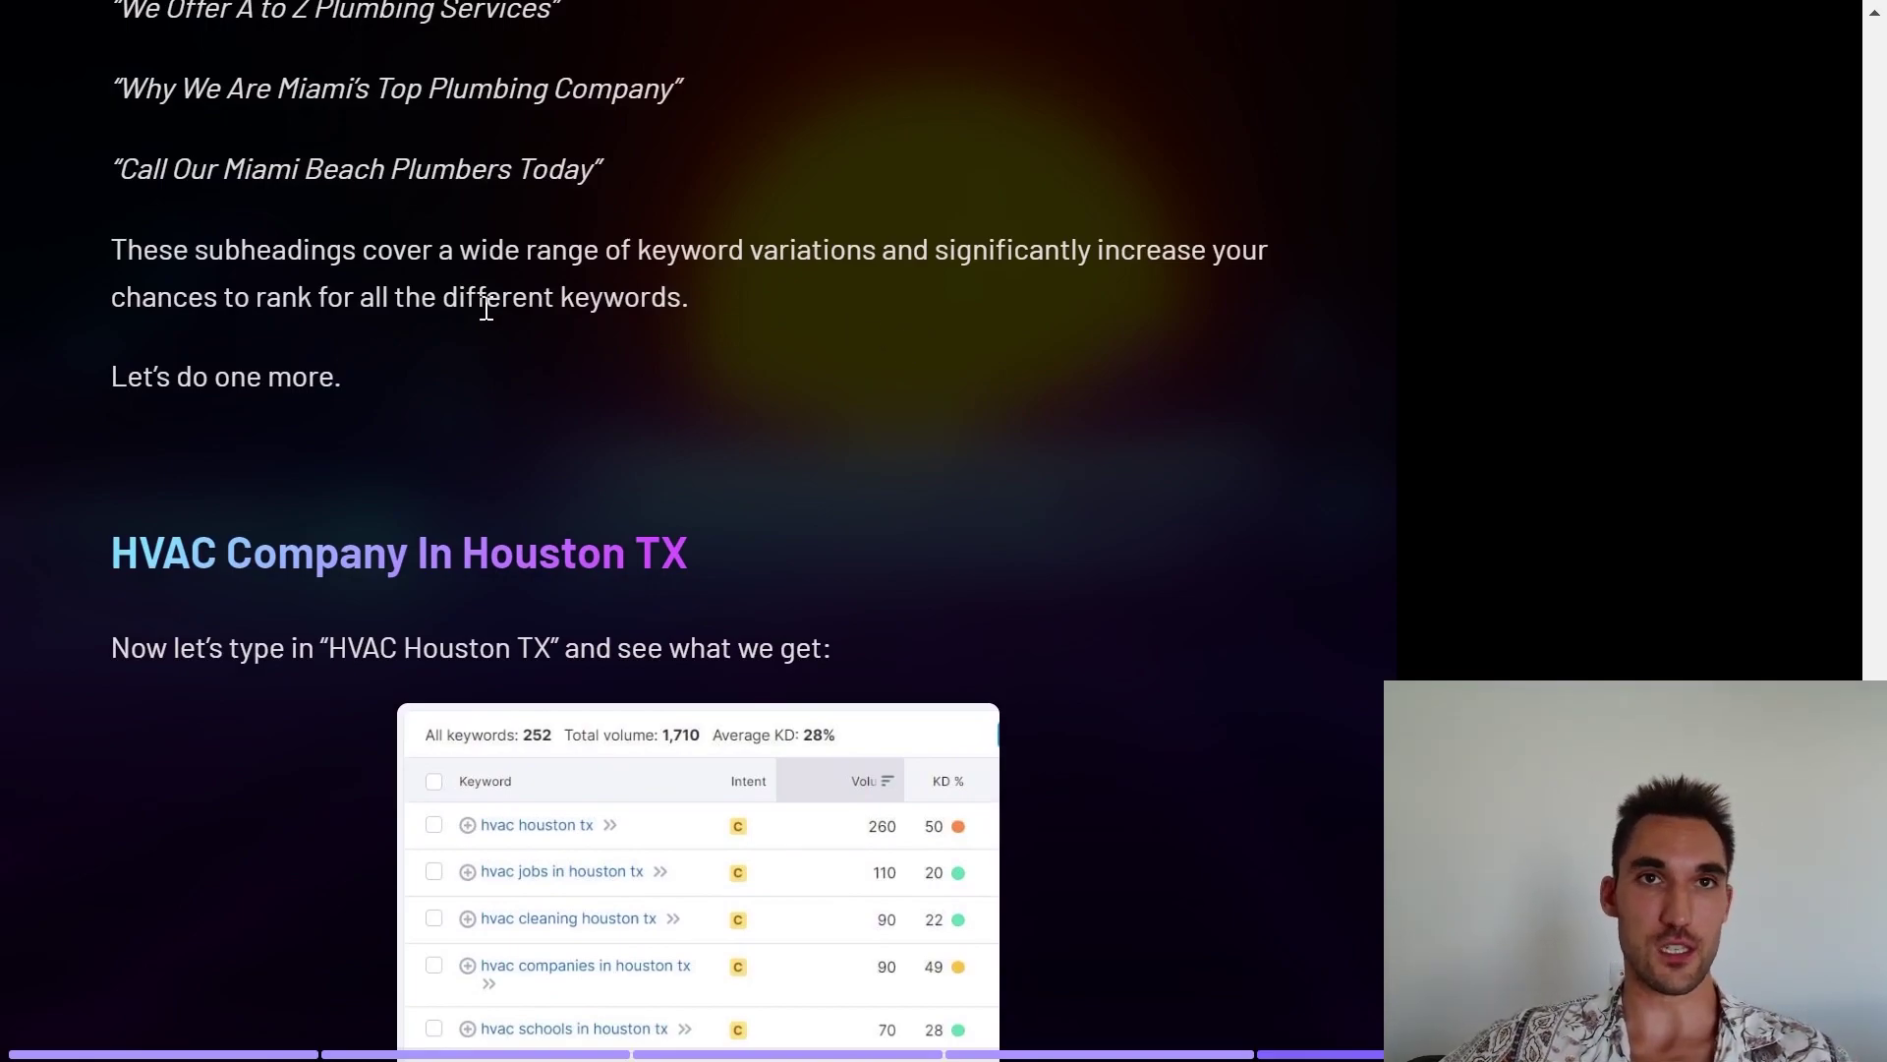
Step: Bring the HVAC keyword table into view, then show the Semrush 'hvac houston tx' Keyword Overview
scroll(486, 309, "down", 5)
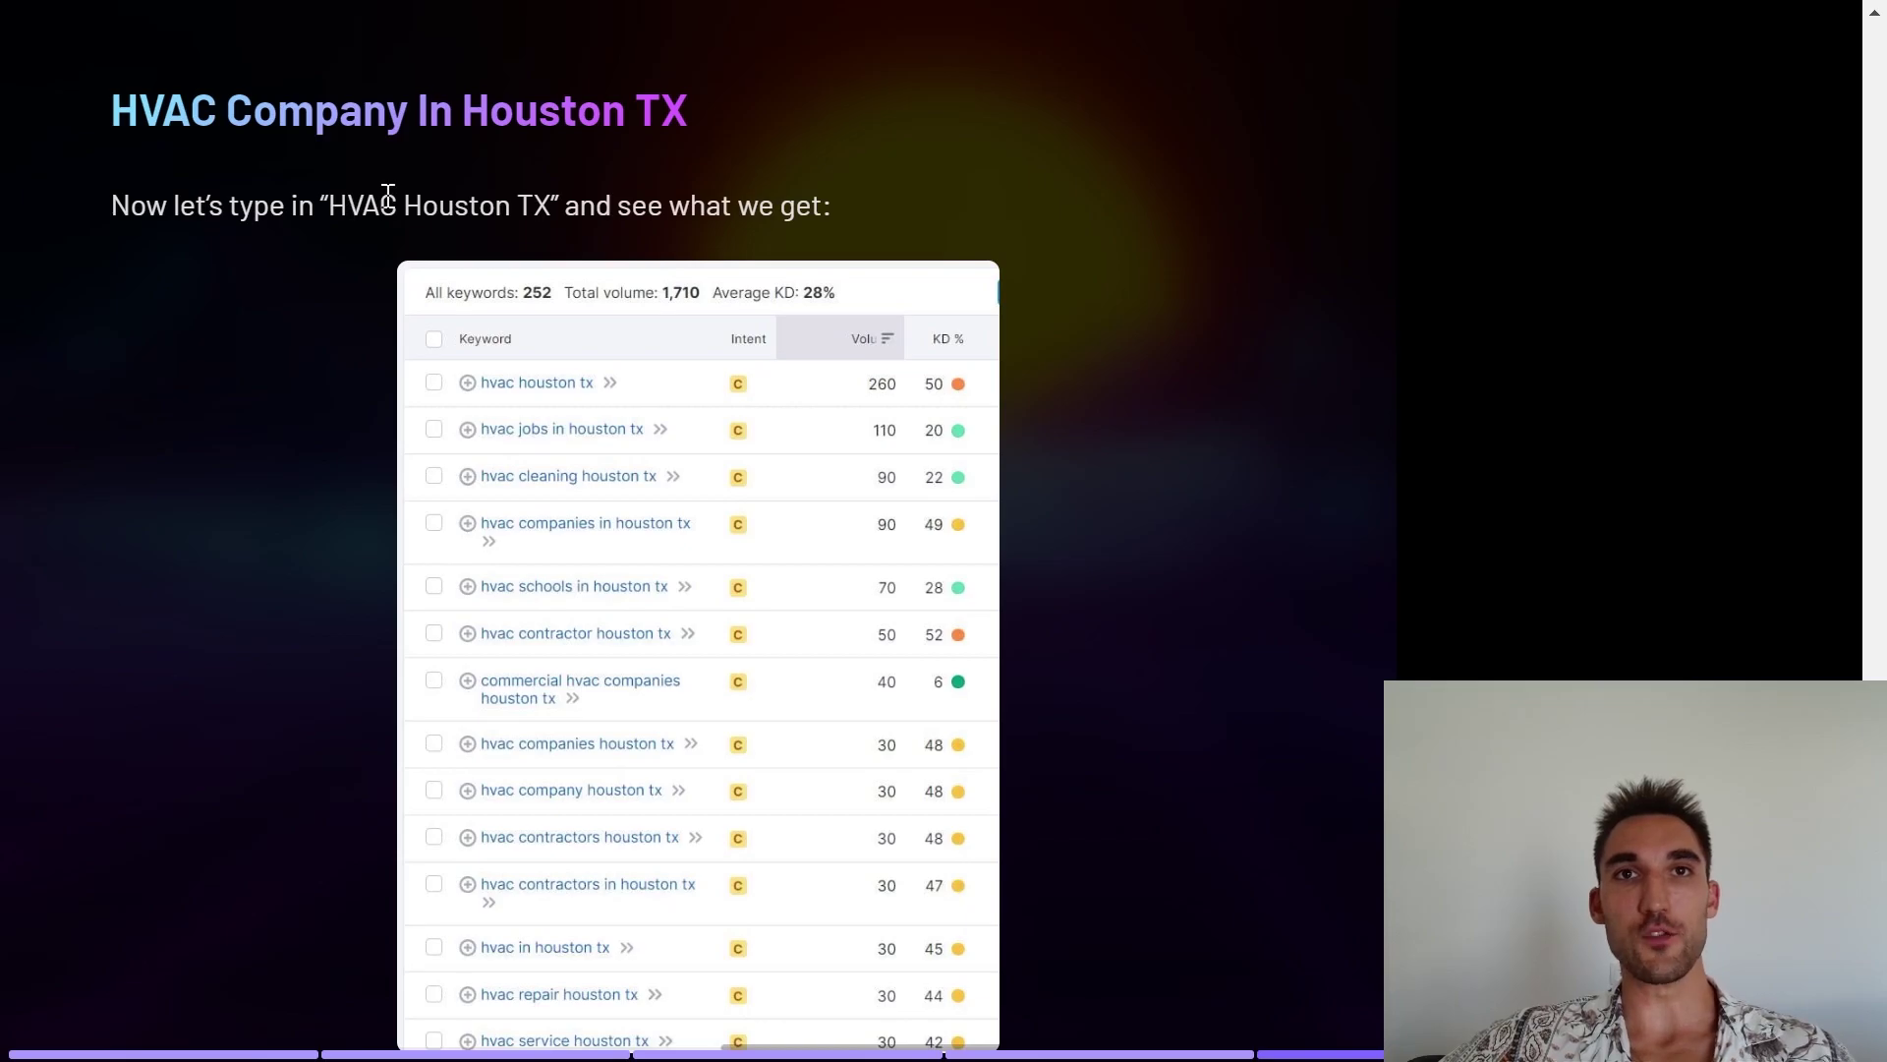
scroll(567, 207, "down", 2)
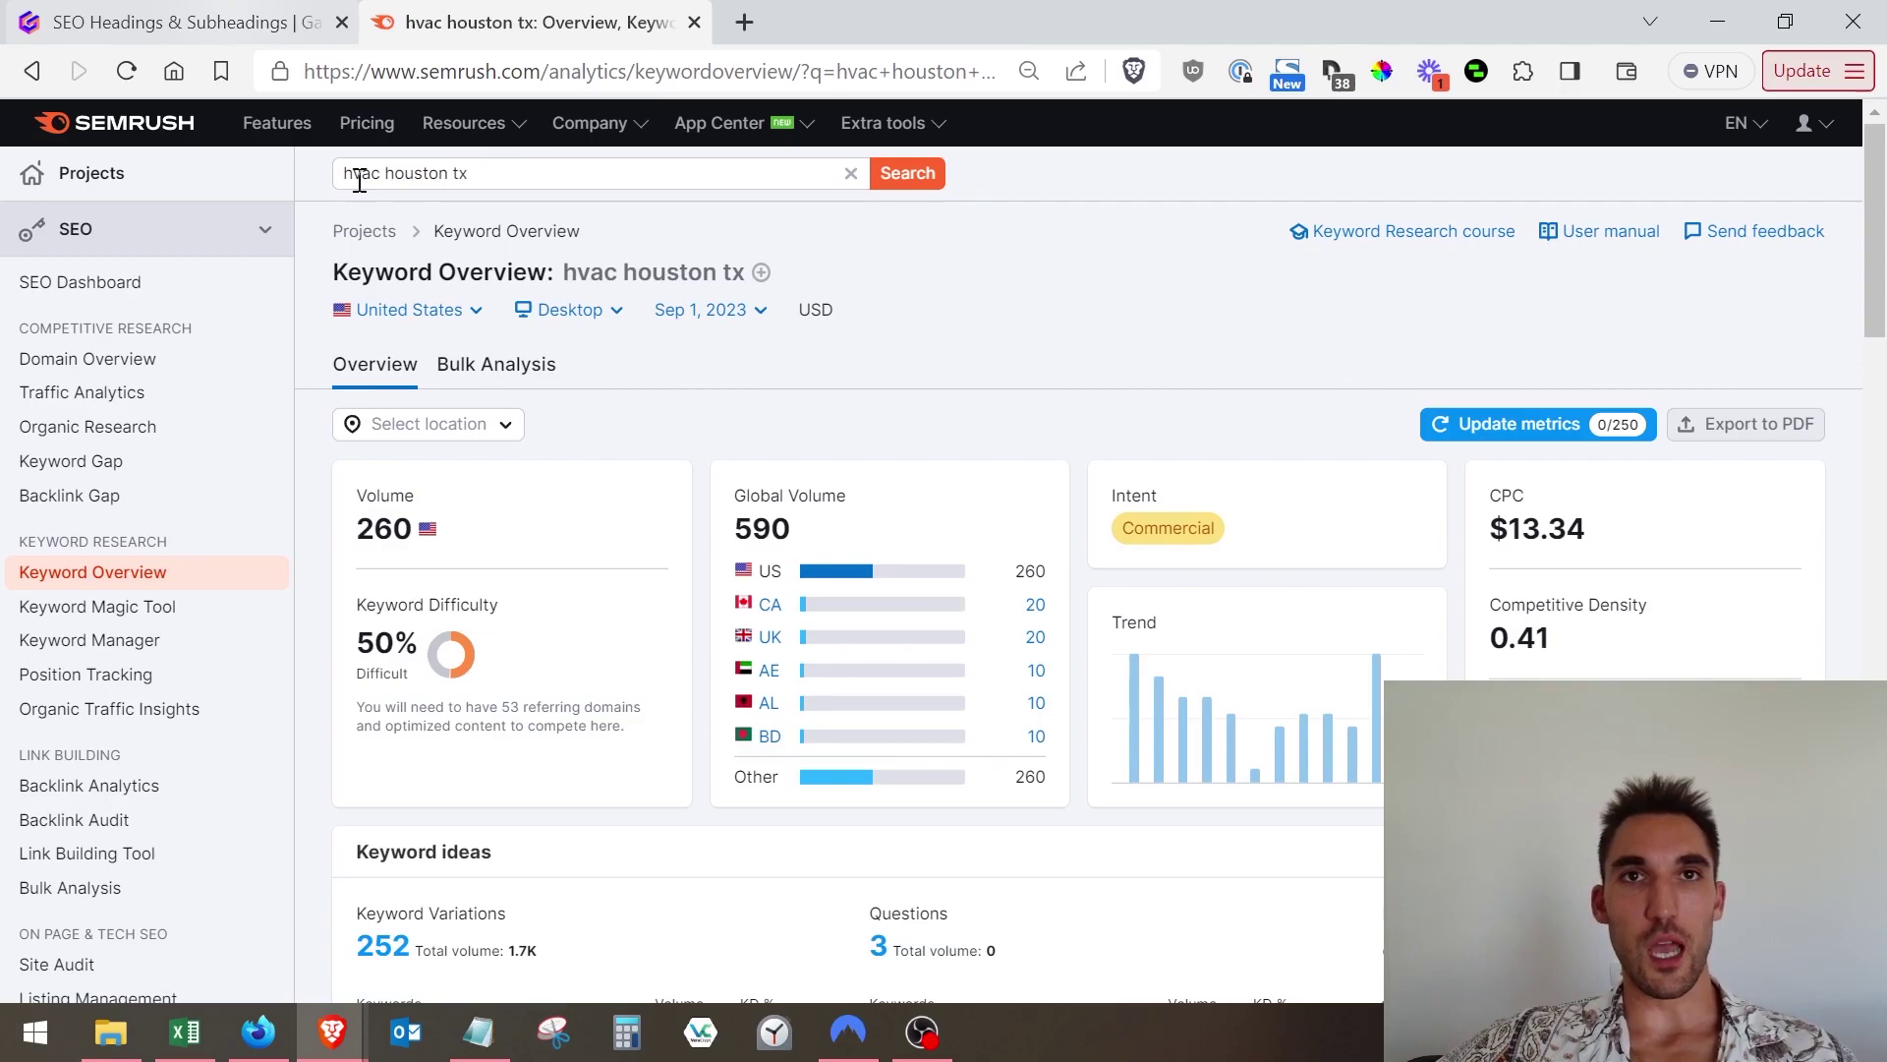
Step: Open the Keyword Magic Tool variations list for 'hvac houston tx'
left_click(360, 181)
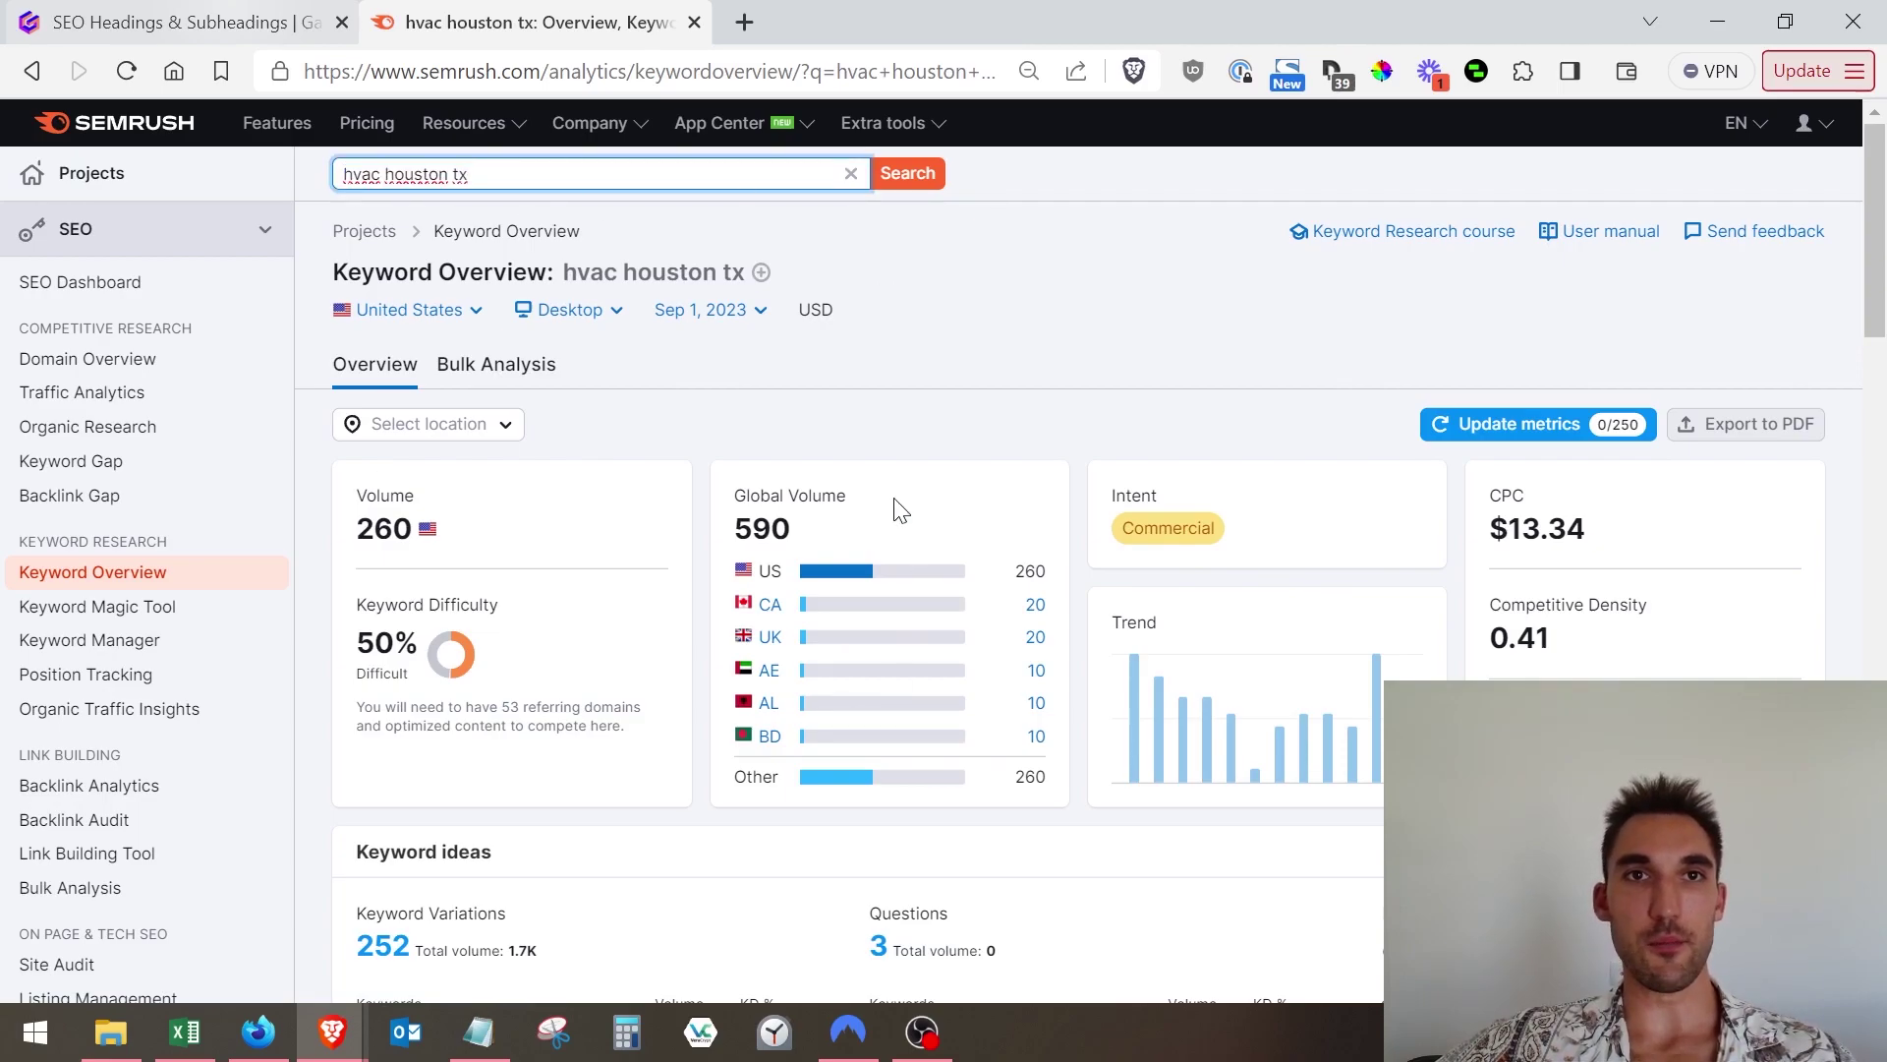
scroll(901, 510, "down", 2)
left_click(154, 470)
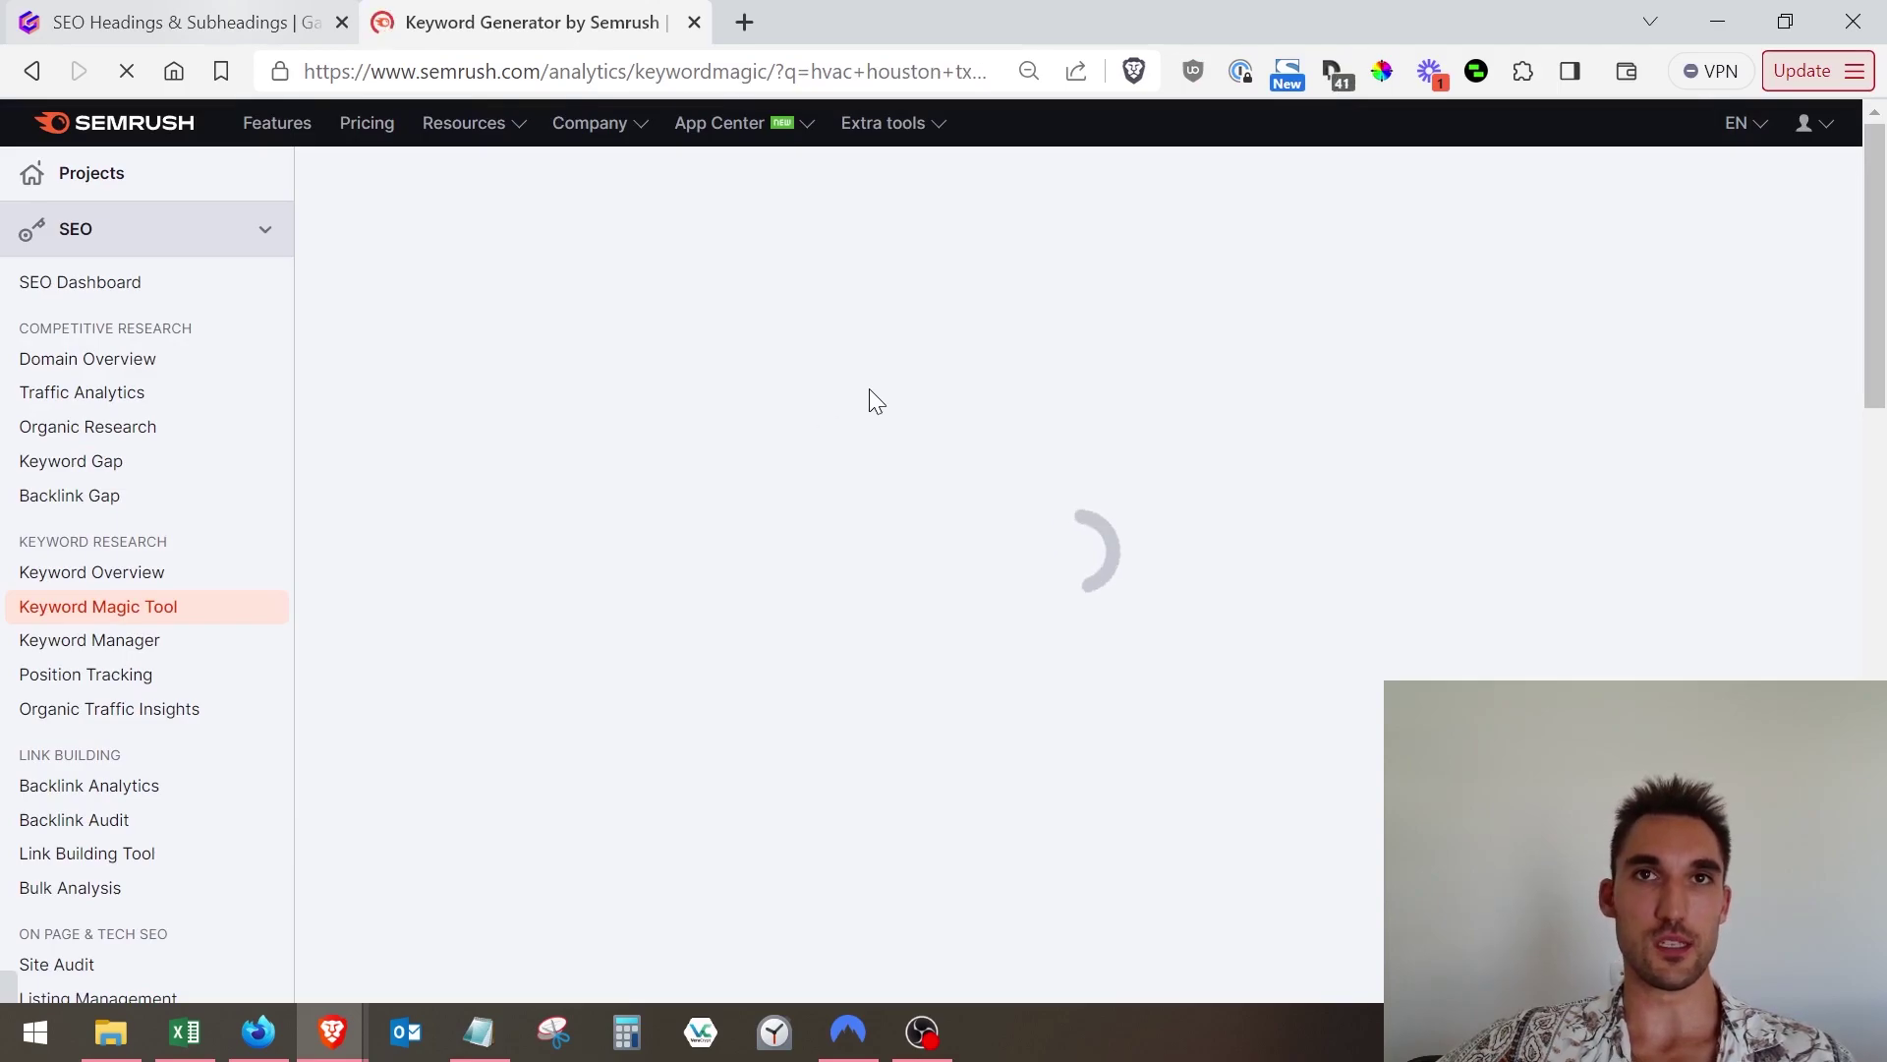
Step: Scroll through the 252 keyword variations (1,710 volume, 28% KD) and their volumes
scroll(817, 320, "down", 2)
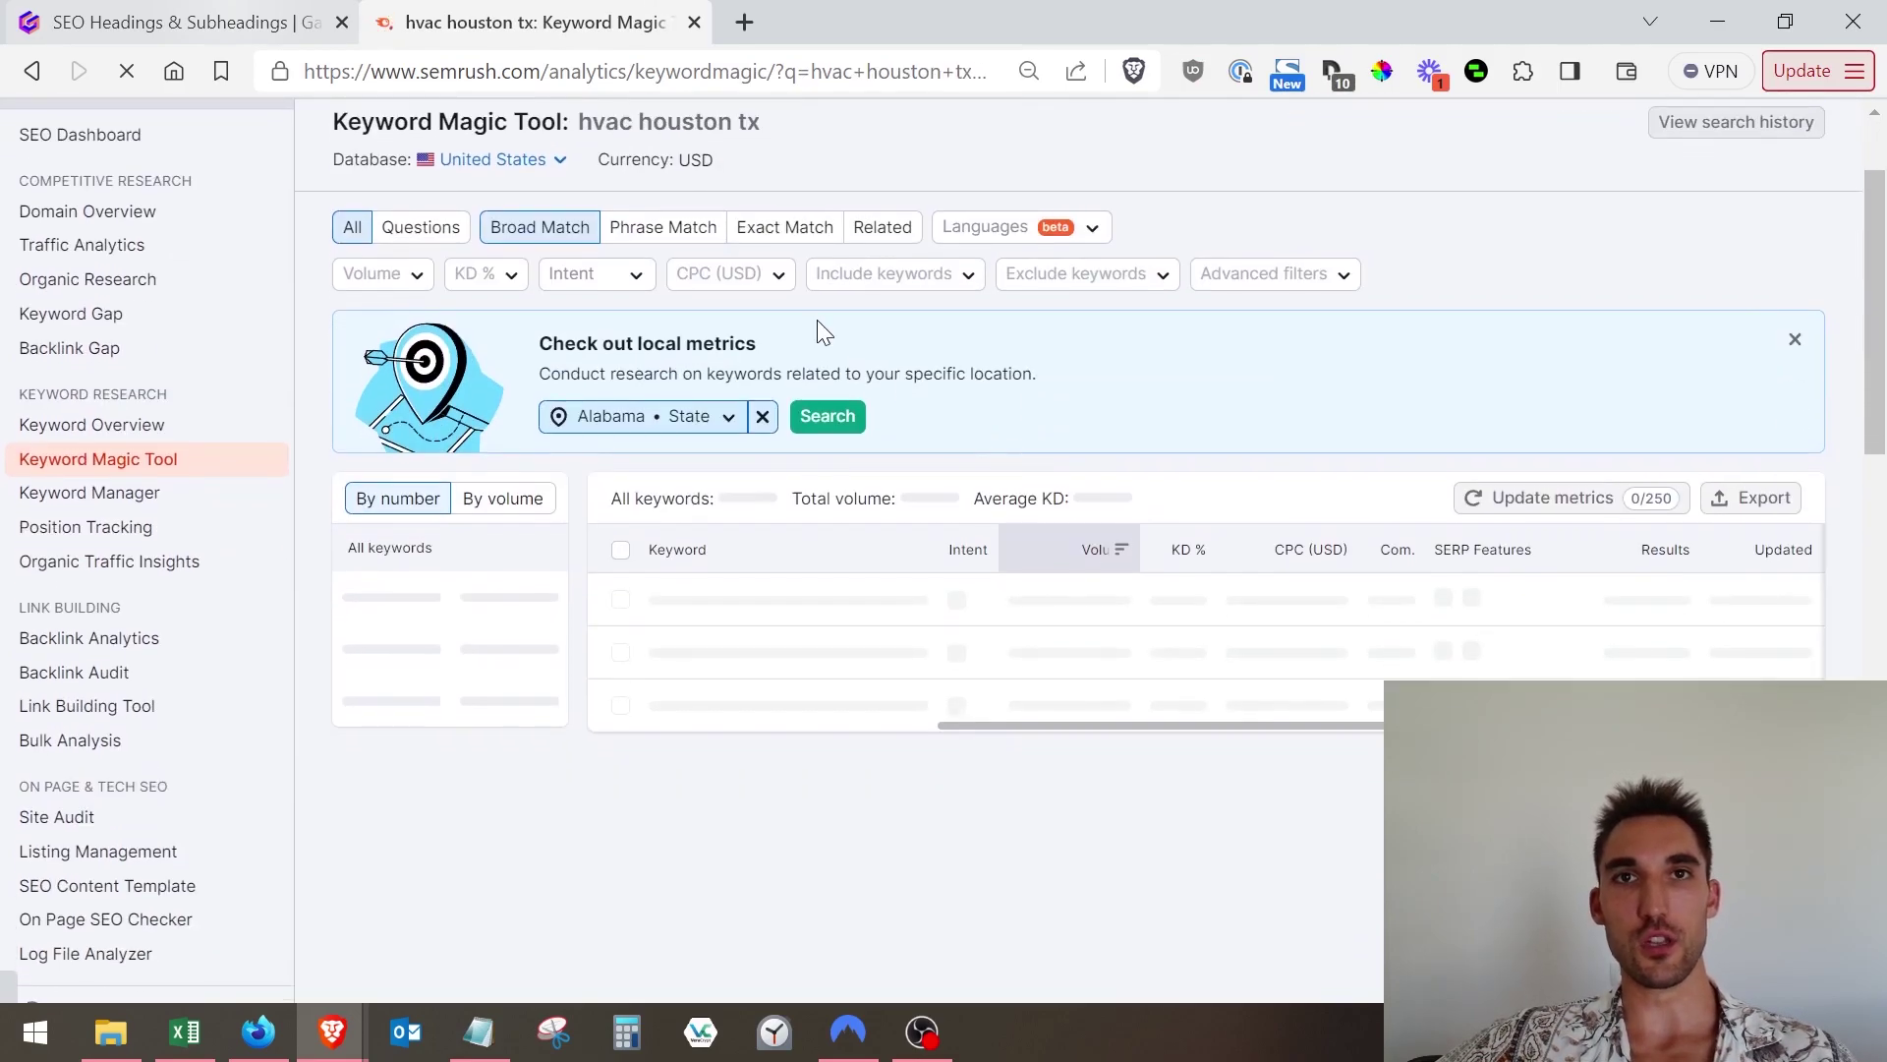
scroll(961, 451, "down", 2)
scroll(964, 388, "down", 2)
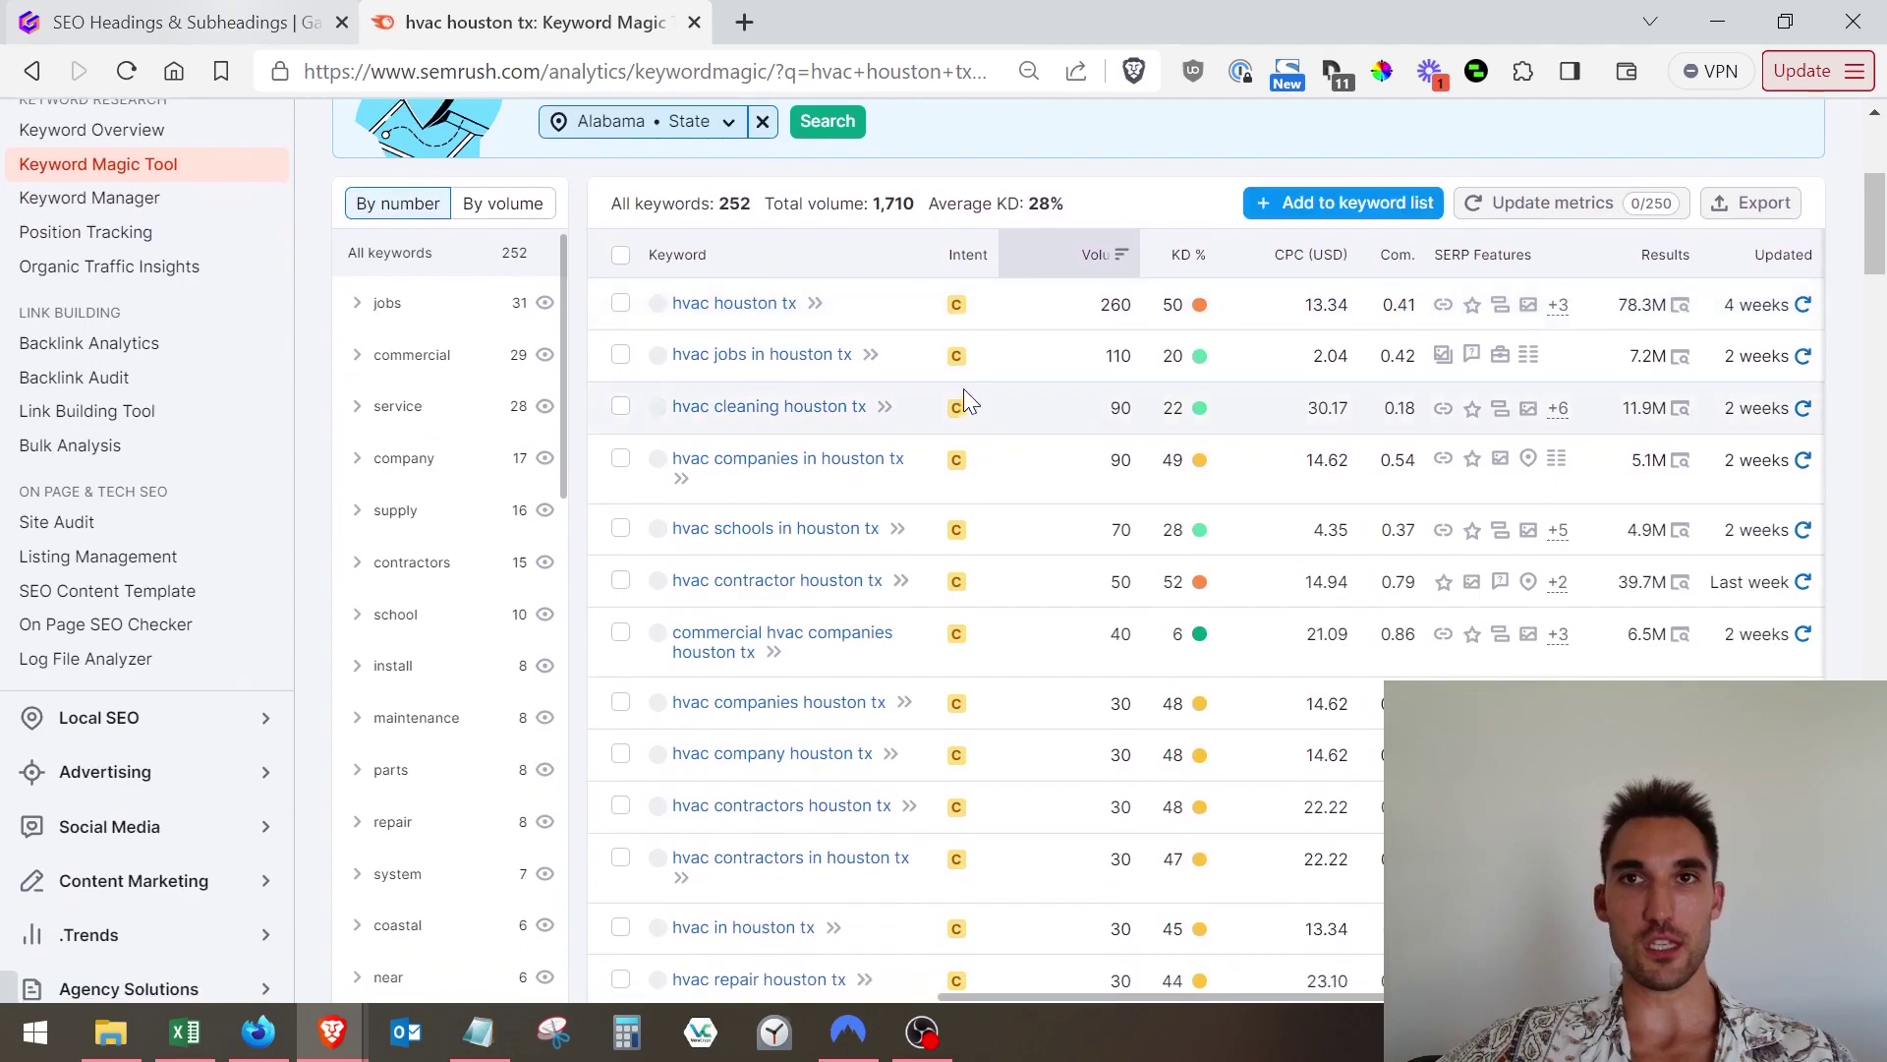
scroll(963, 390, "down", 2)
scroll(919, 295, "up", 2)
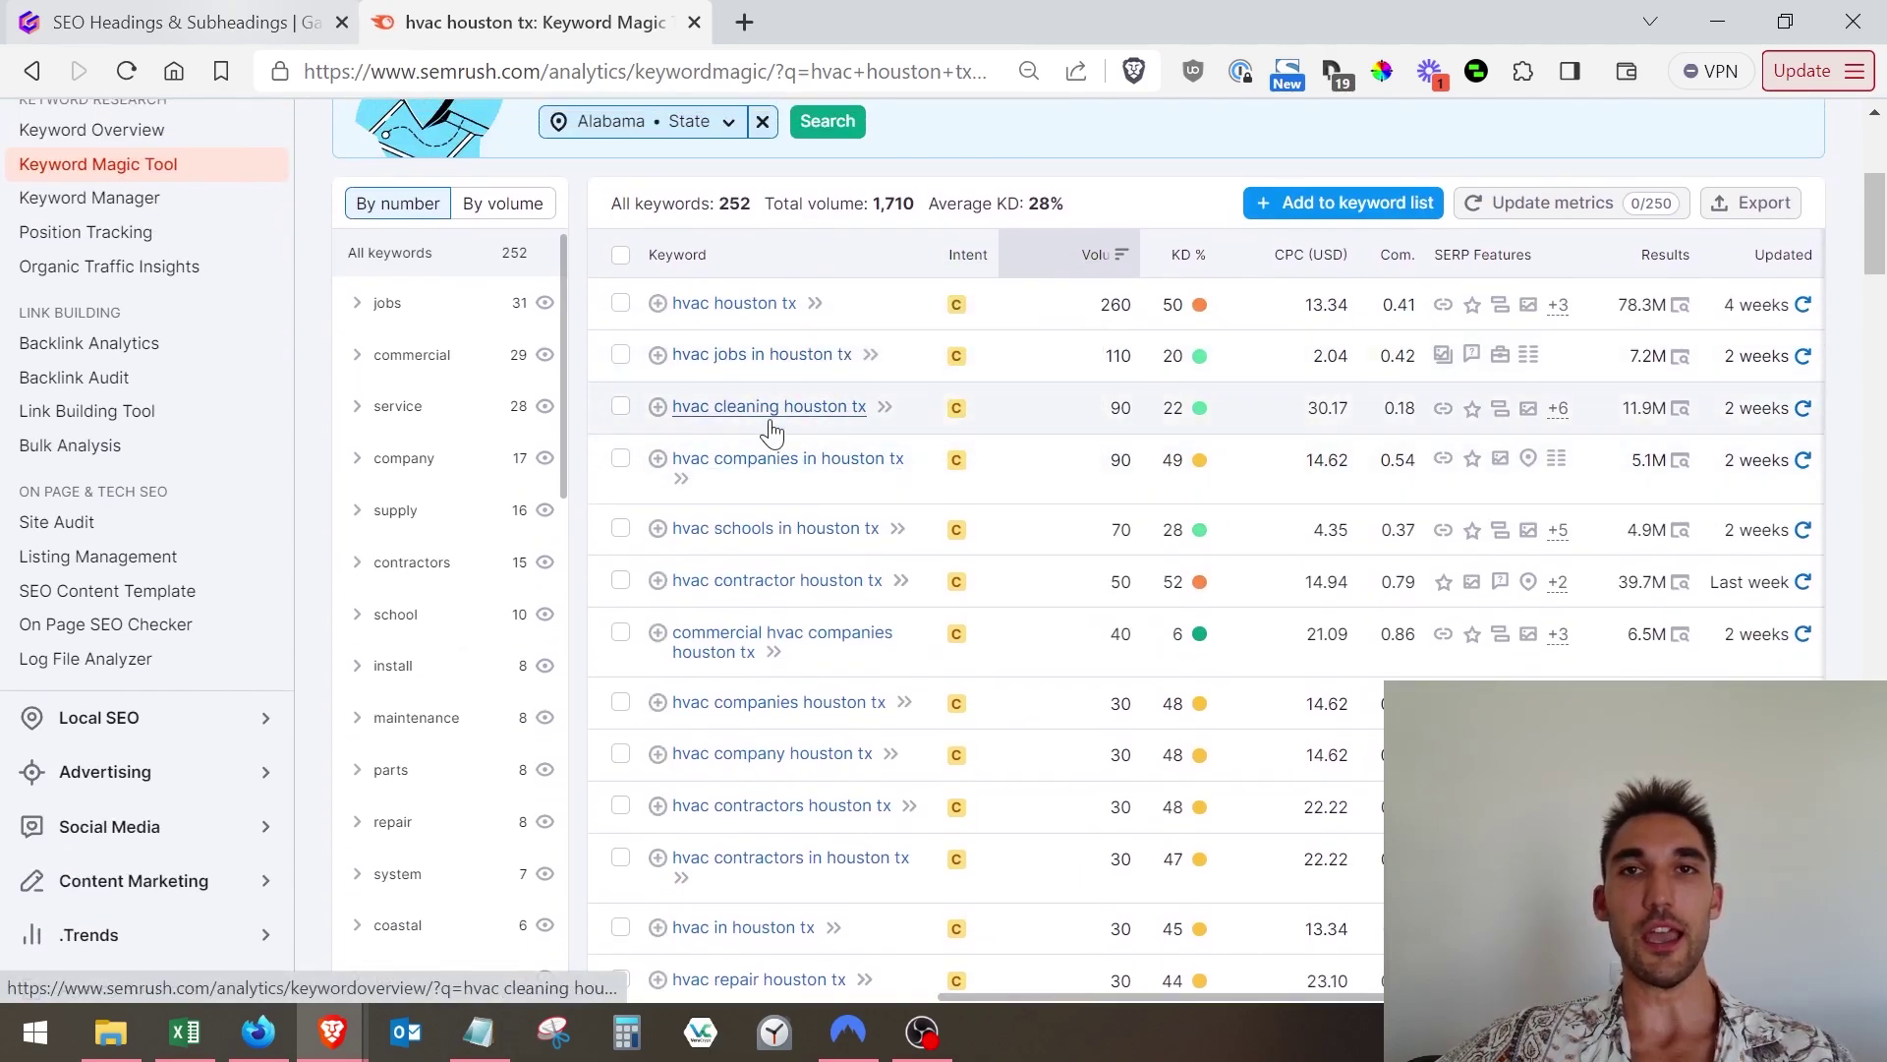
scroll(776, 442, "down", 2)
scroll(786, 423, "down", 2)
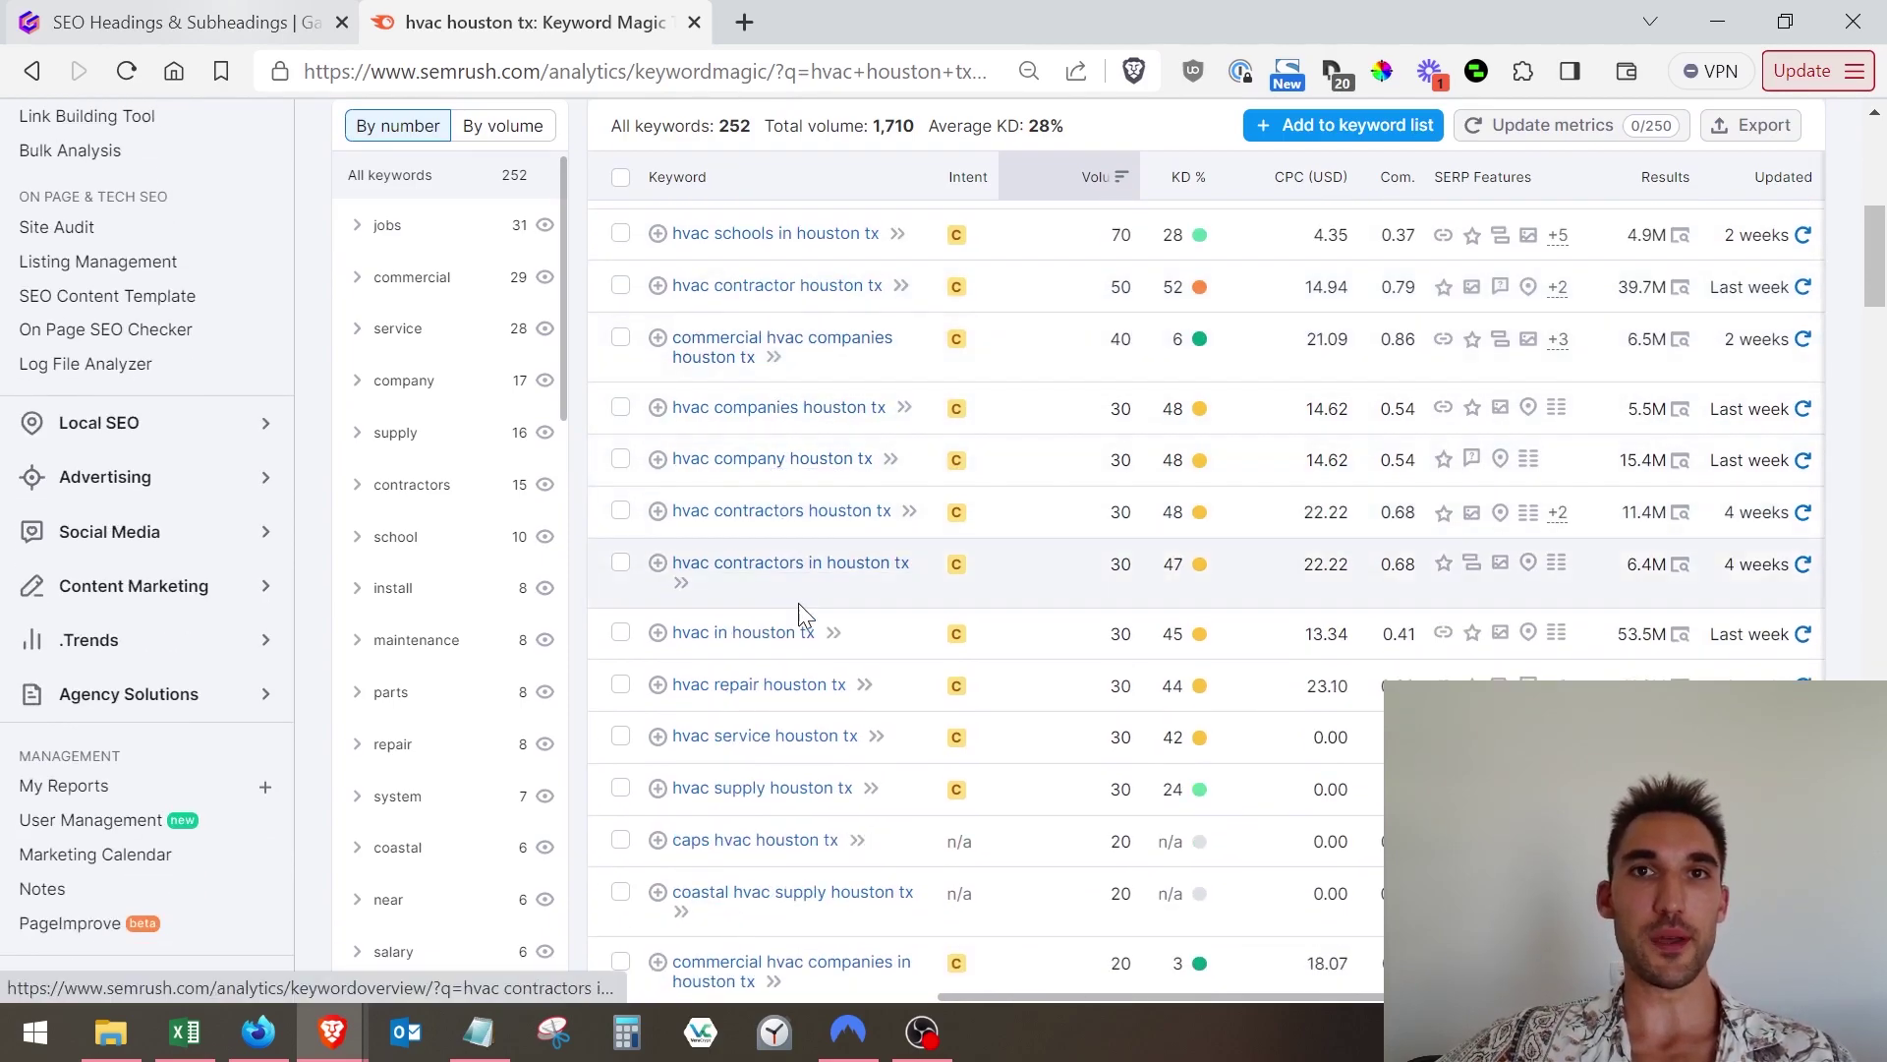
scroll(763, 652, "down", 2)
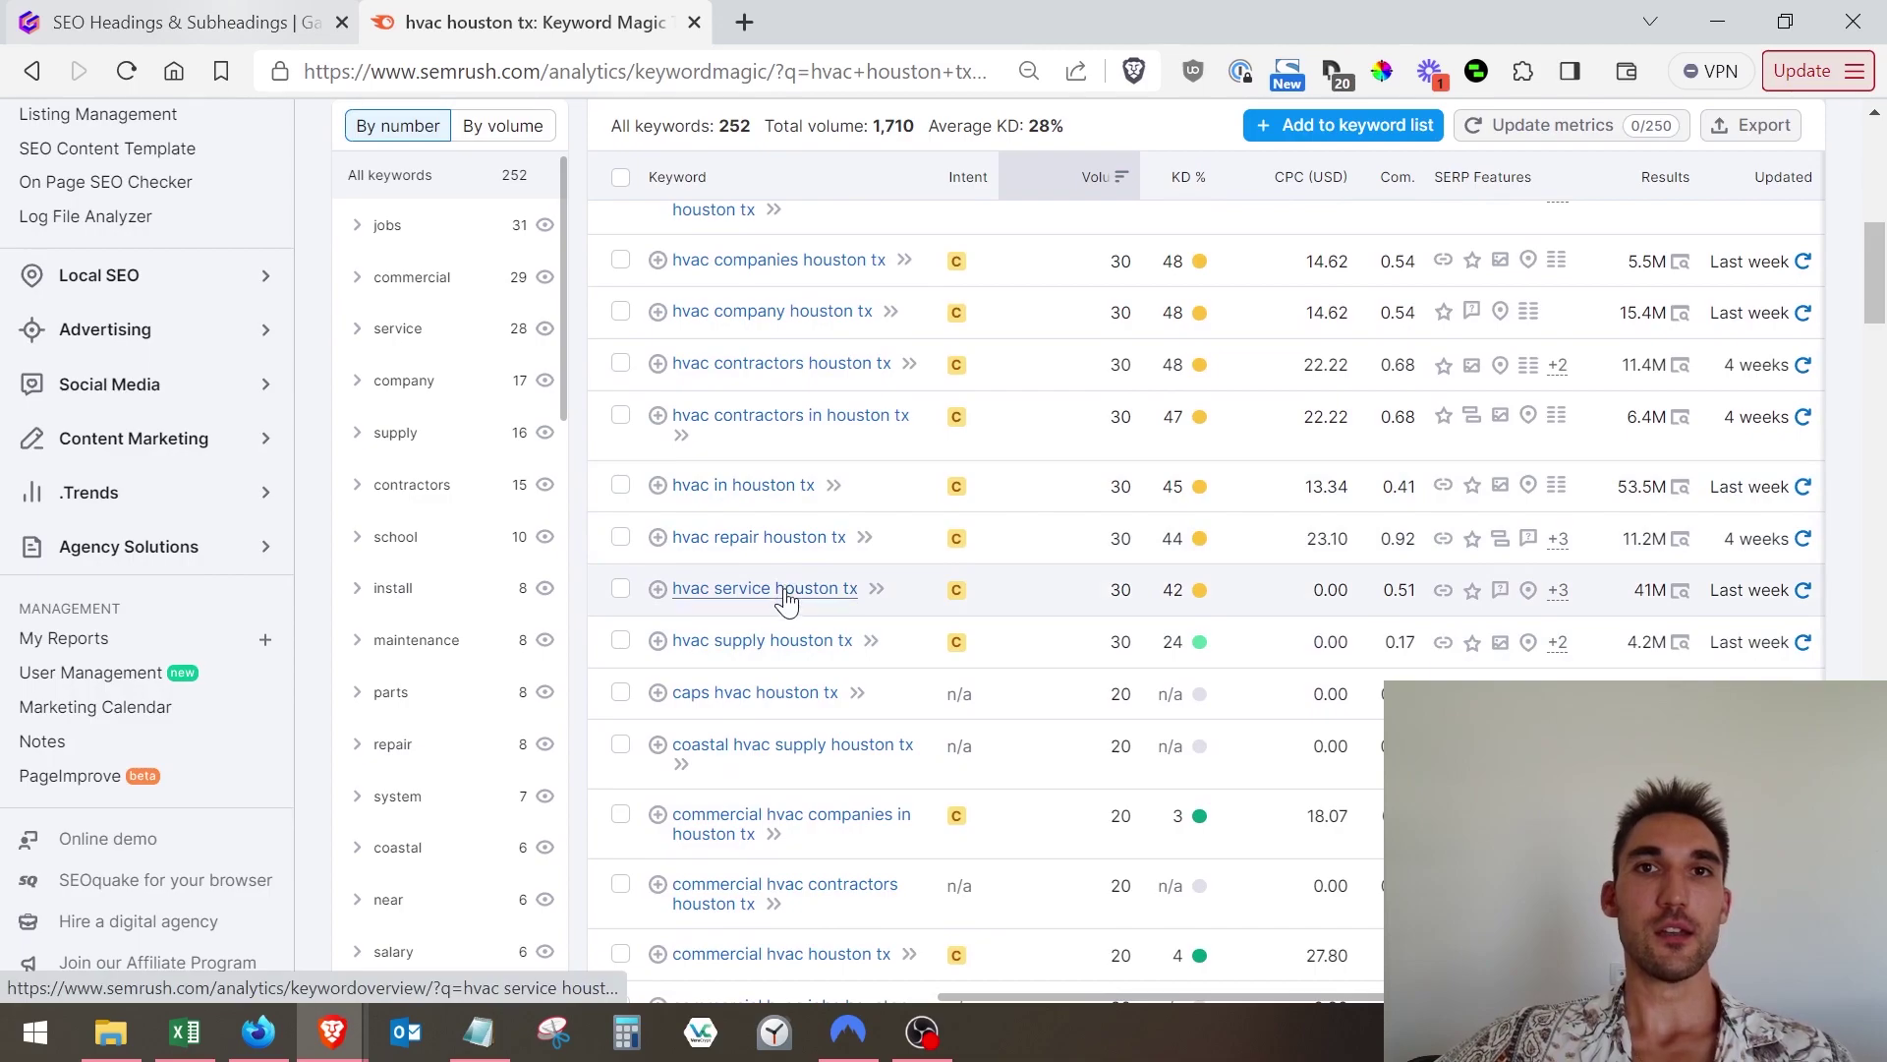
scroll(759, 658, "down", 2)
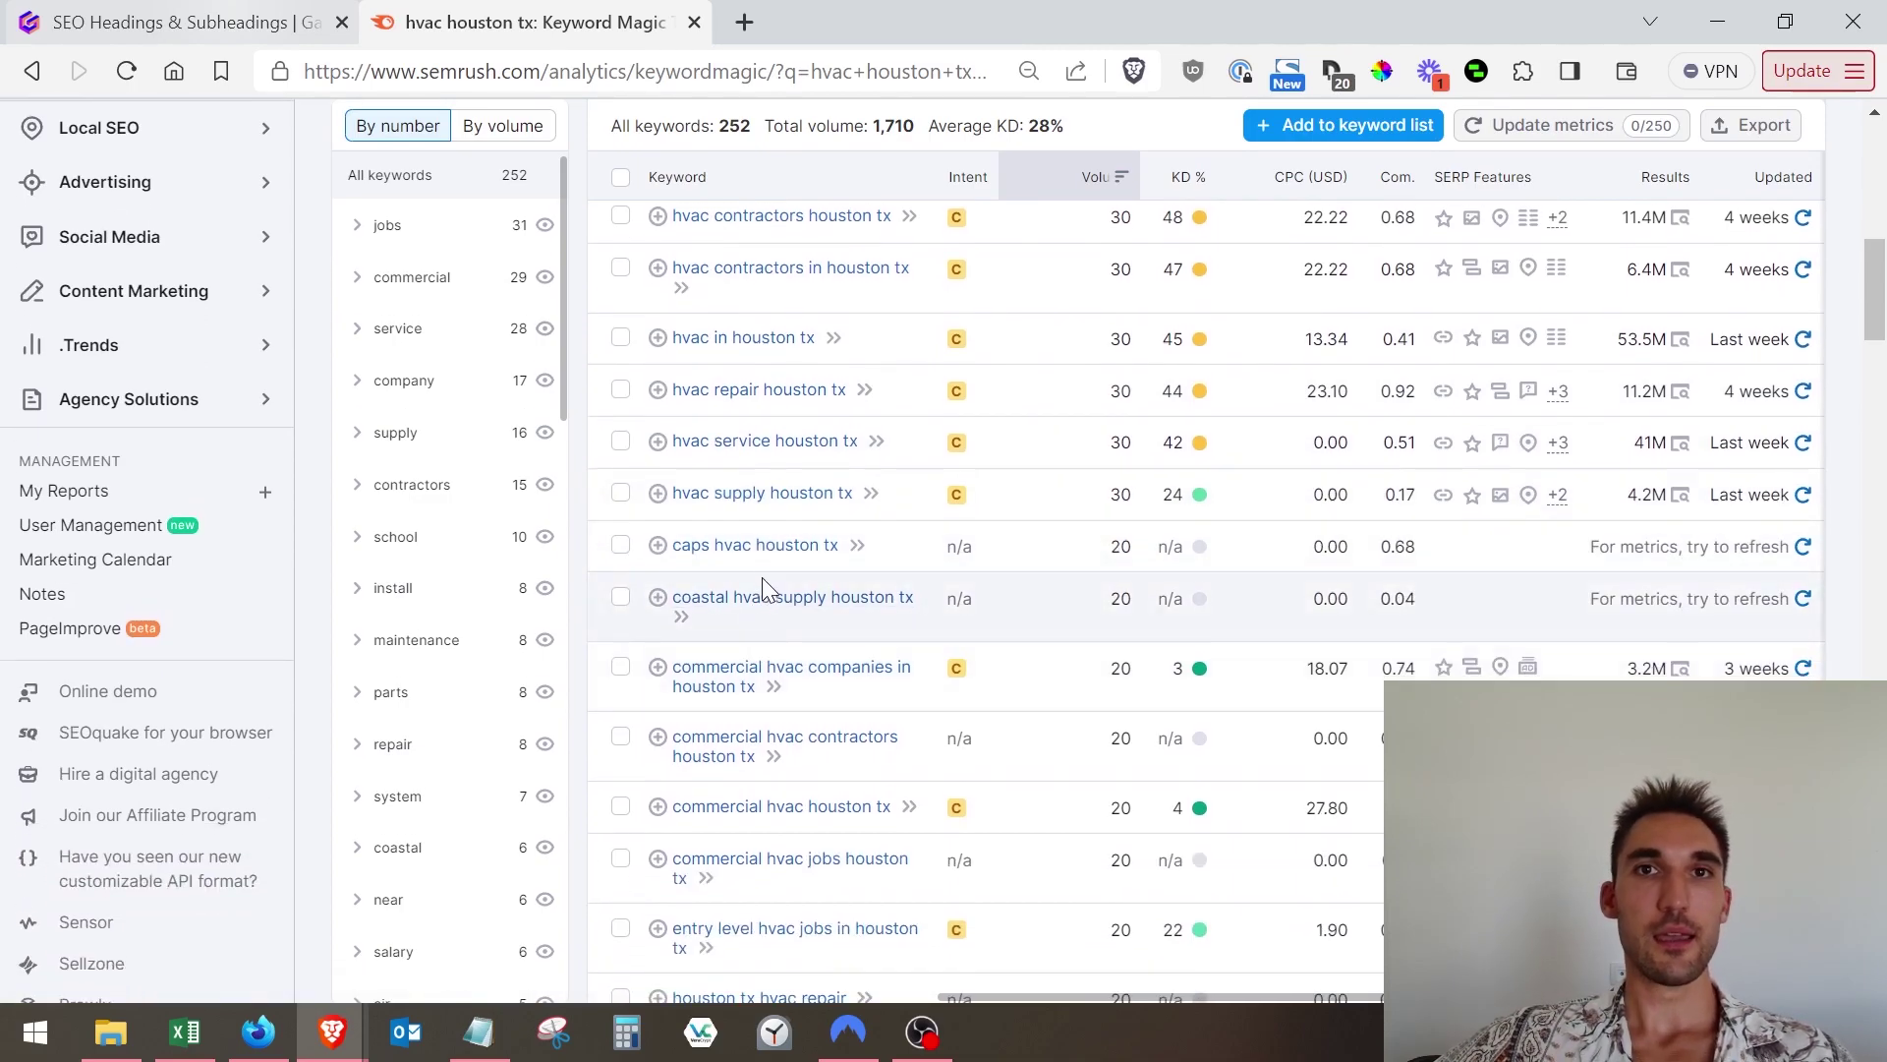
scroll(762, 576, "down", 2)
scroll(758, 555, "down", 2)
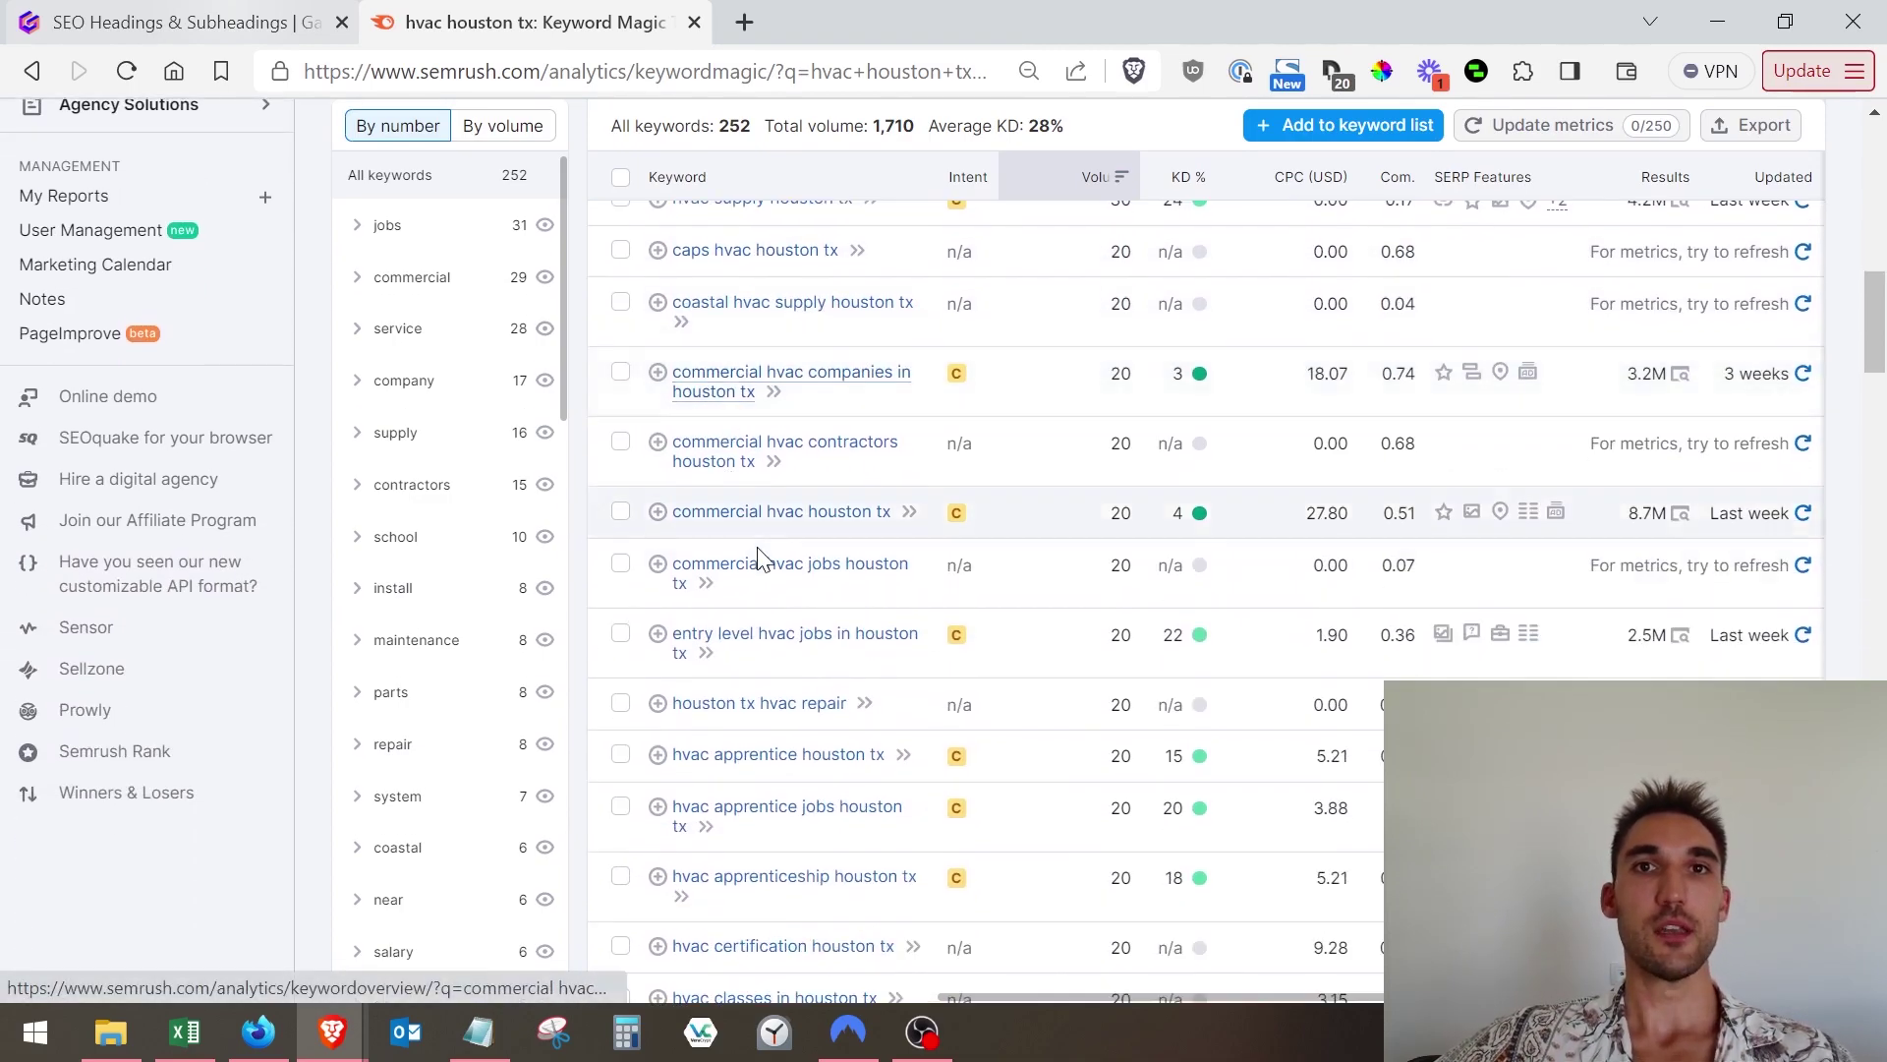
scroll(759, 555, "down", 2)
scroll(757, 688, "up", 12)
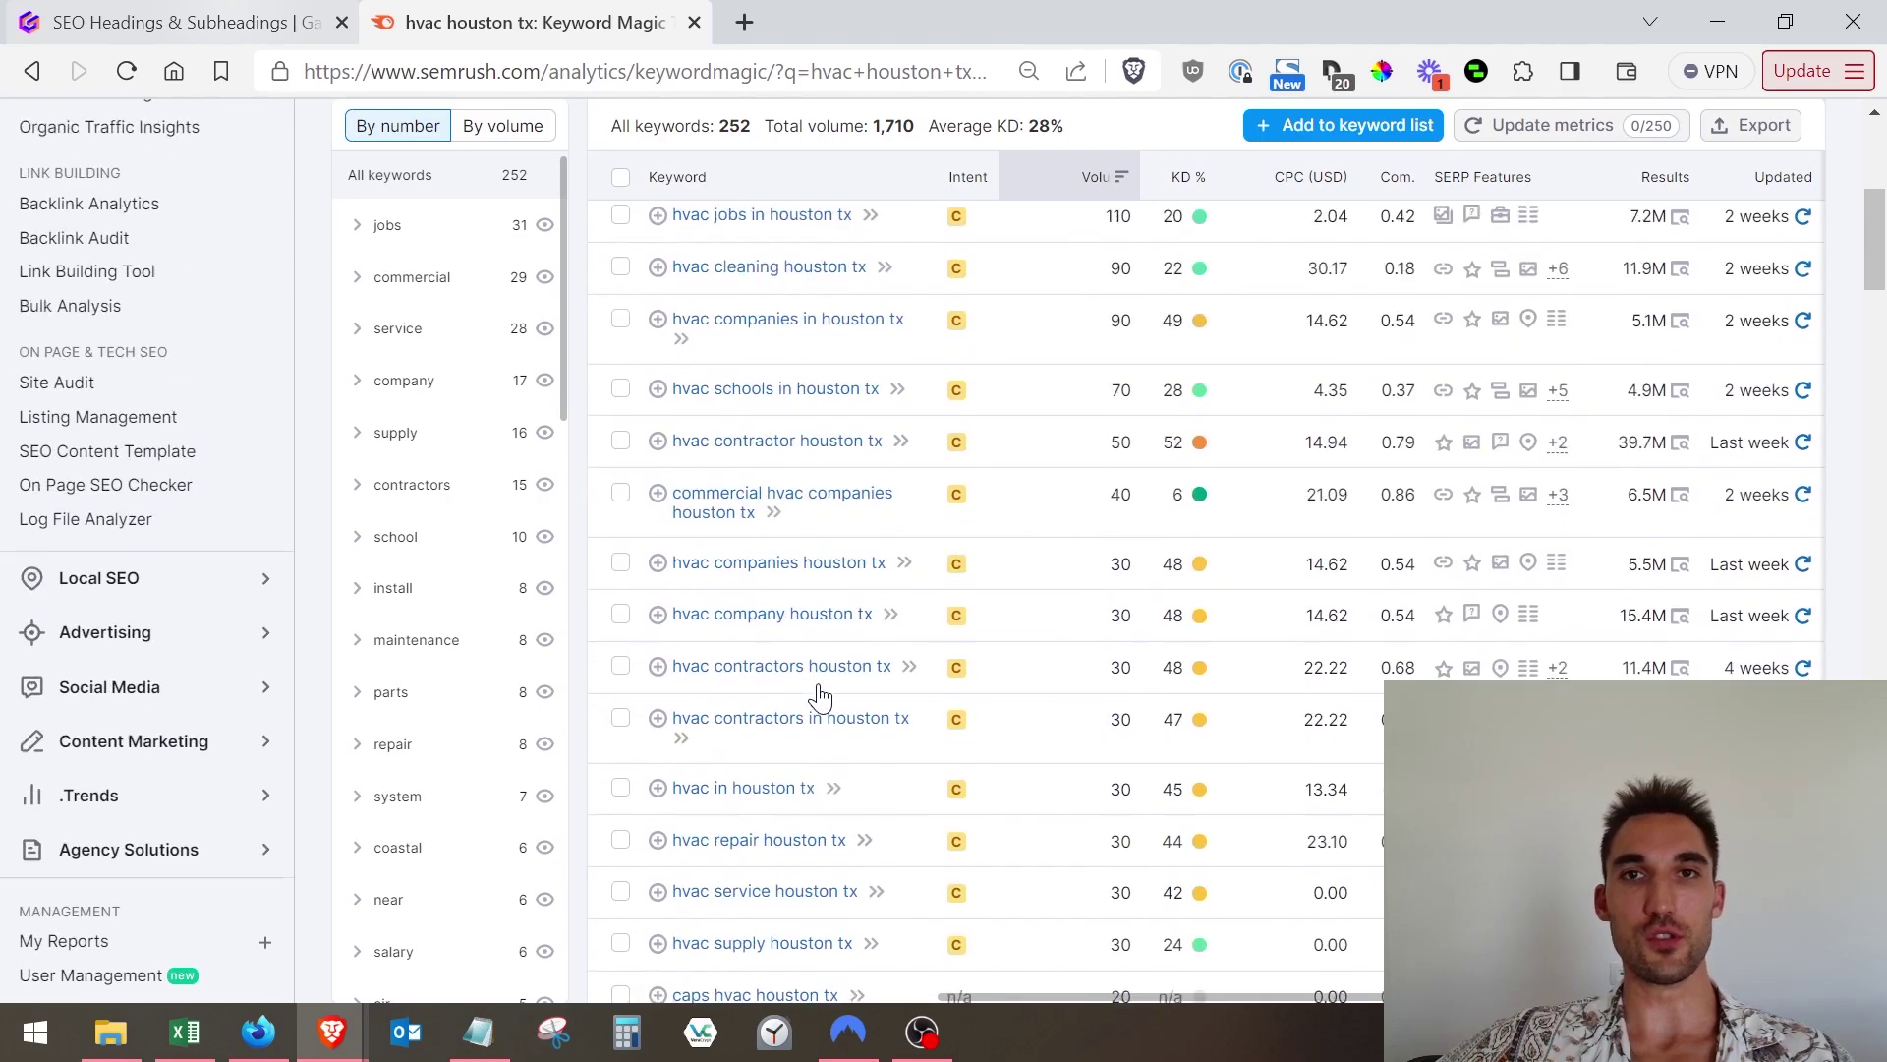
scroll(816, 688, "up", 3)
scroll(776, 510, "down", 12)
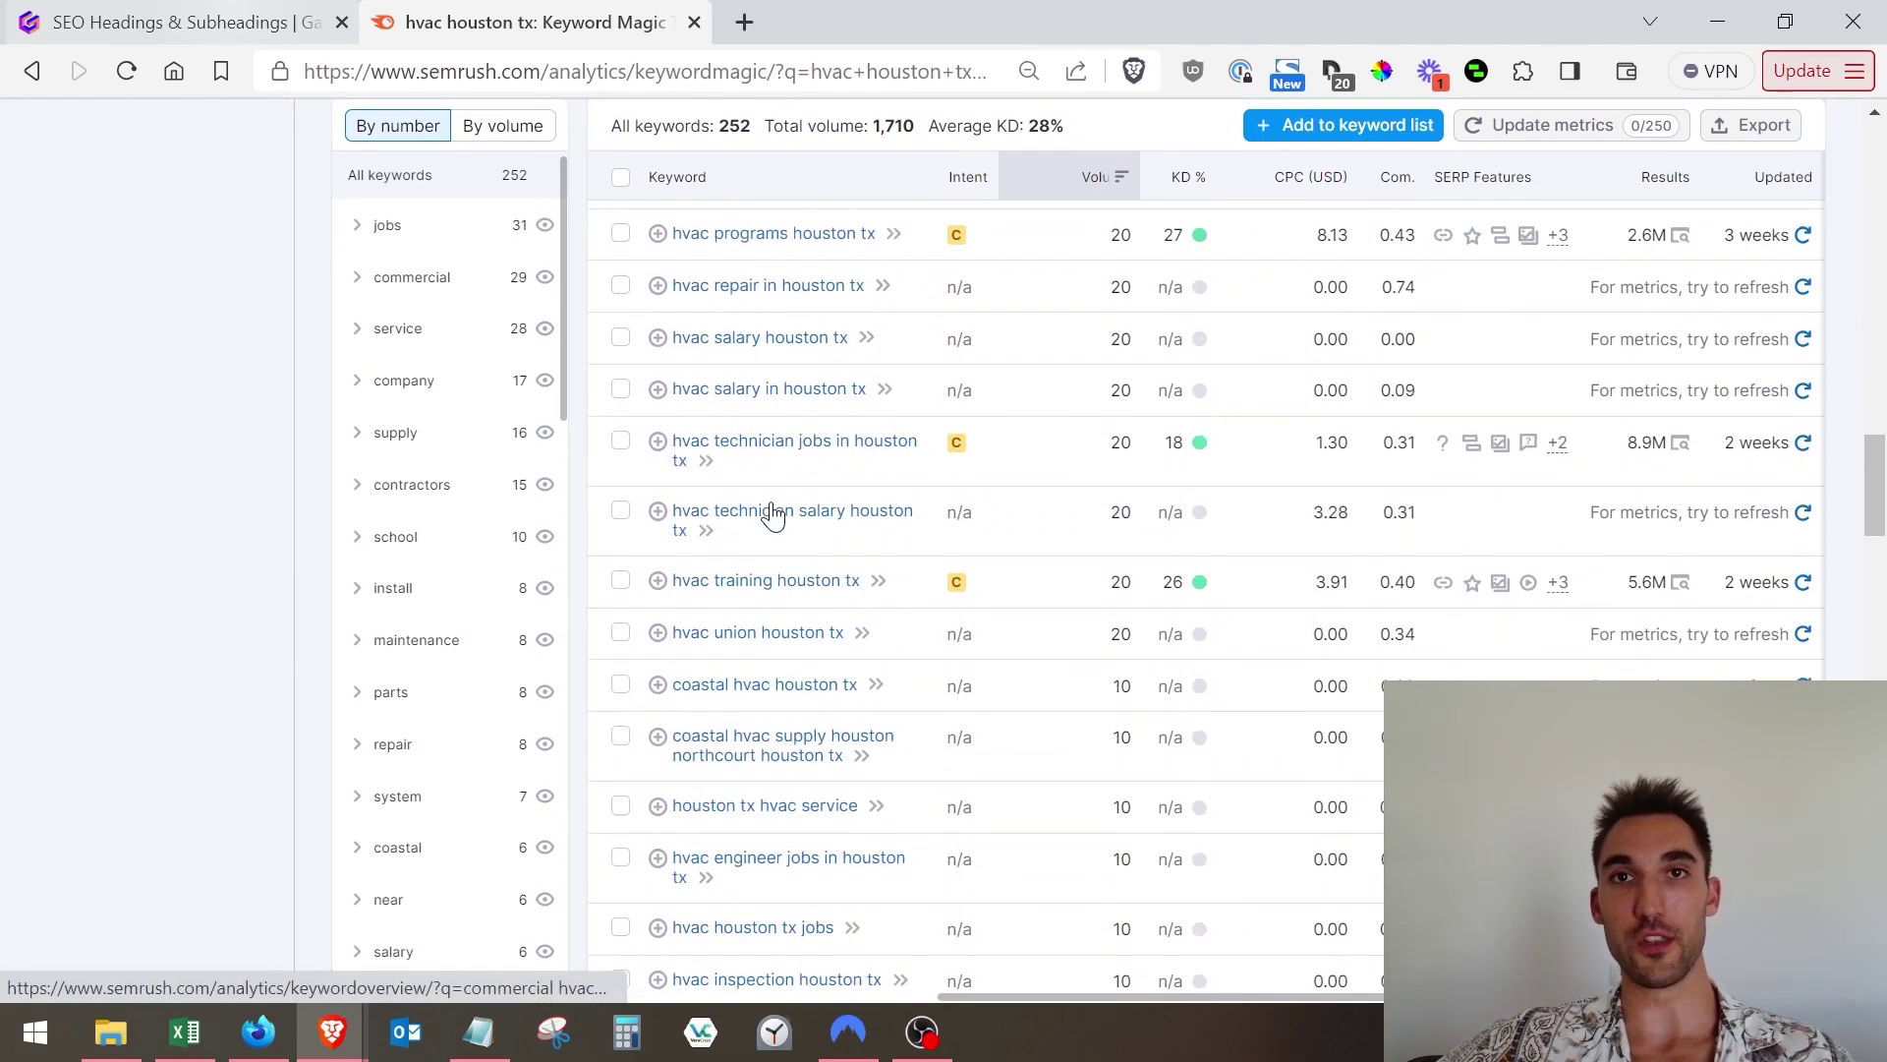
scroll(772, 513, "down", 10)
scroll(772, 513, "up", 12)
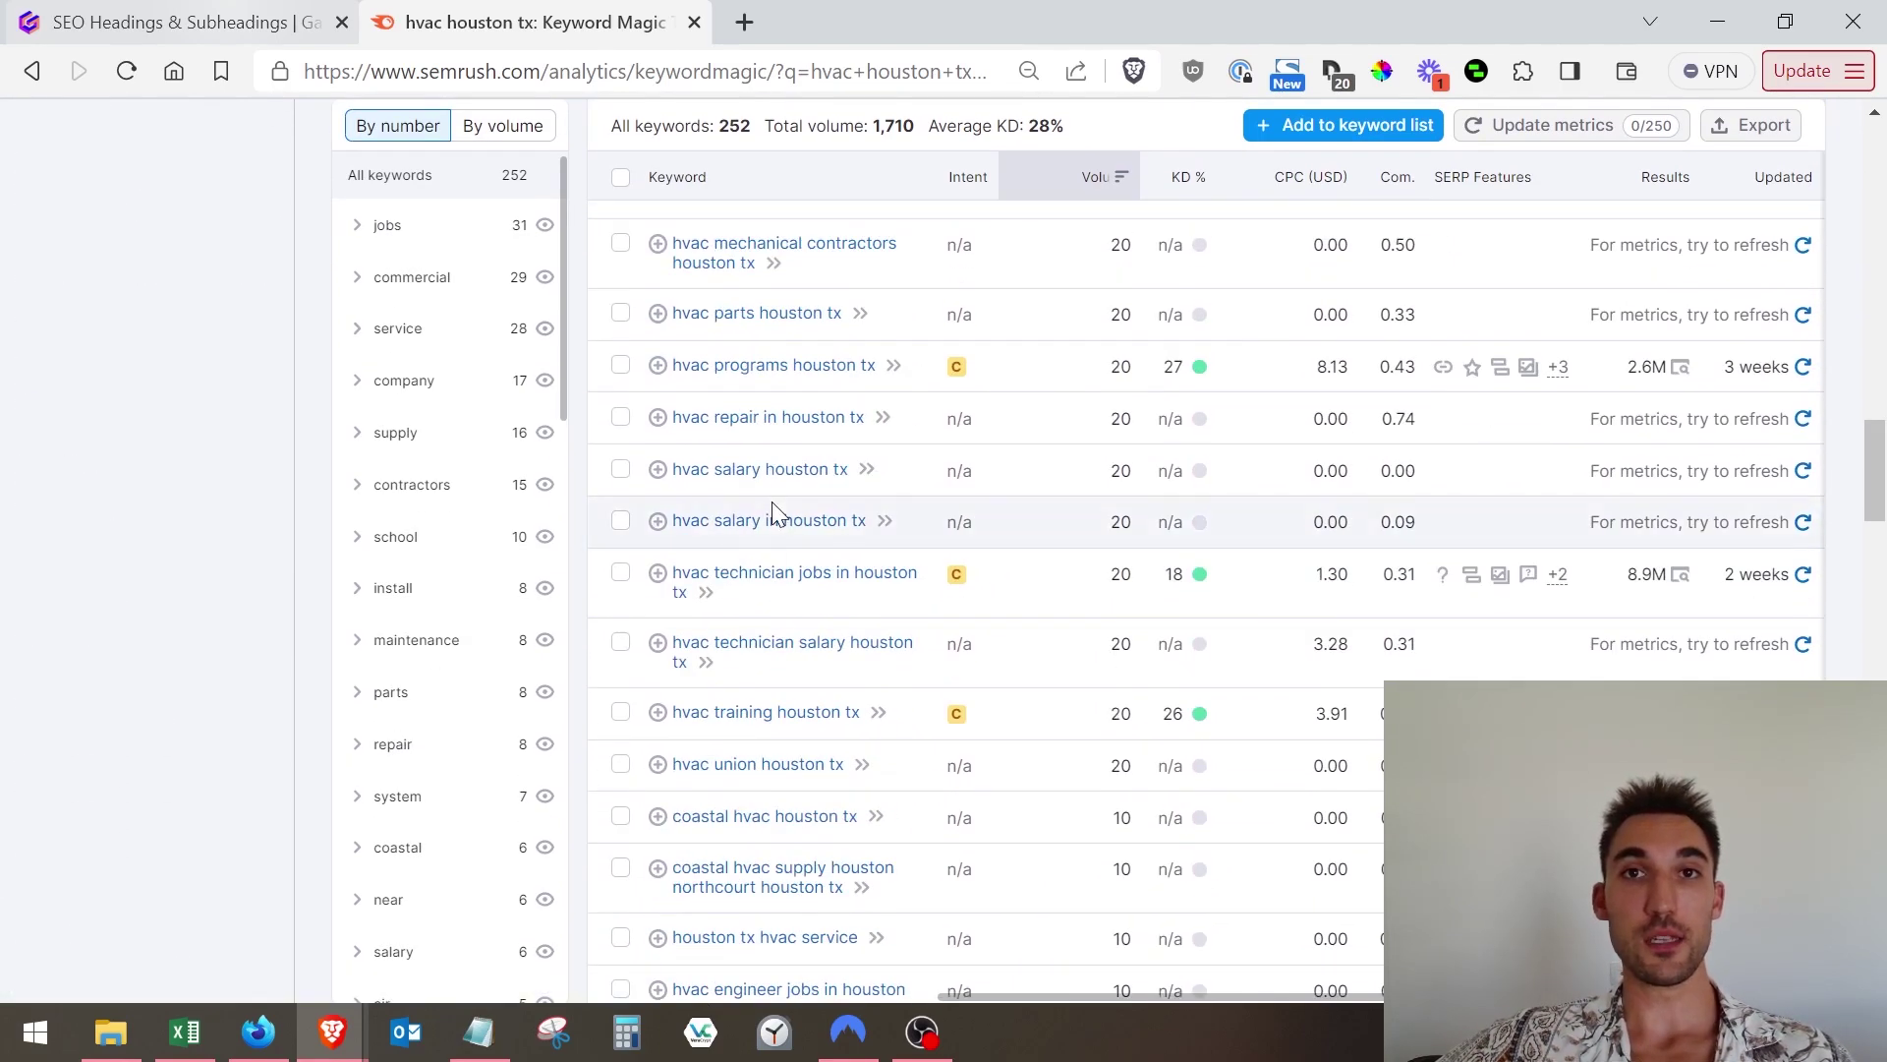
scroll(771, 513, "up", 6)
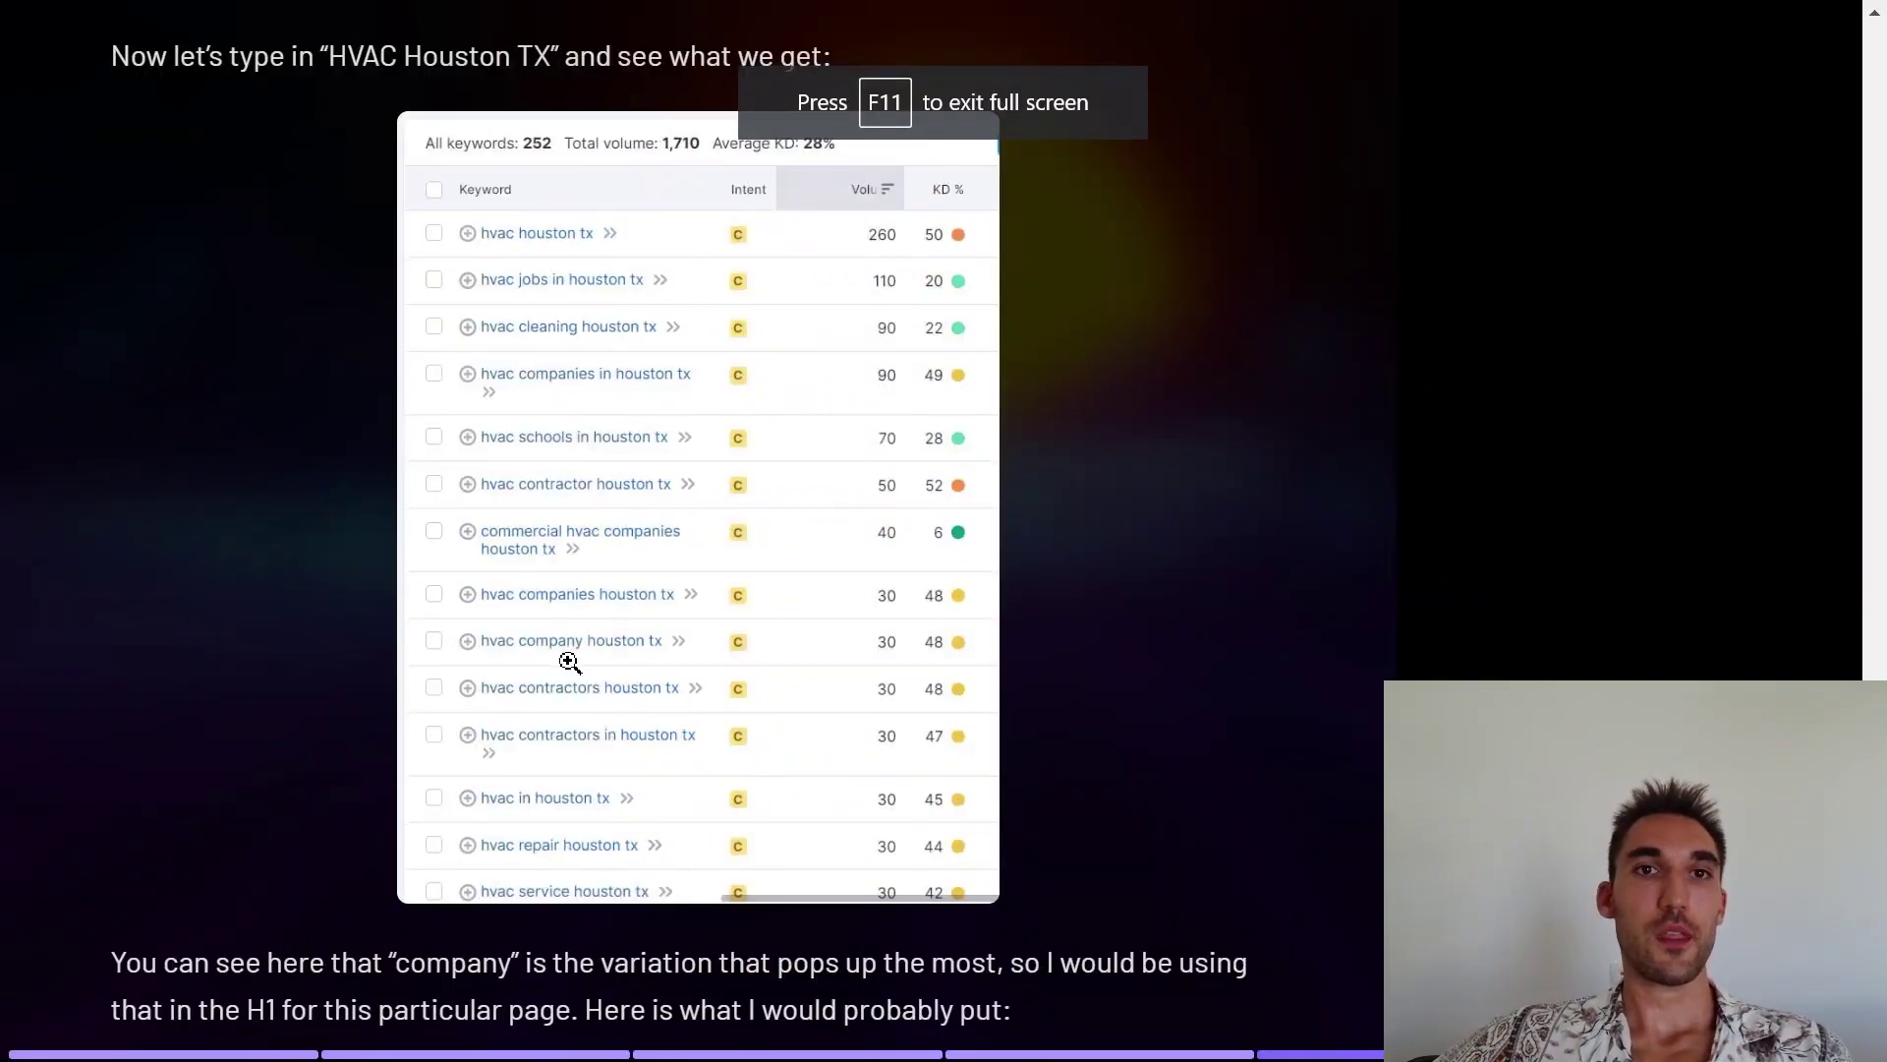
Step: Scroll the article to the 'Houston's Top HVAC Company' H1 and the four Houston H2 examples
scroll(570, 662, "down", 4)
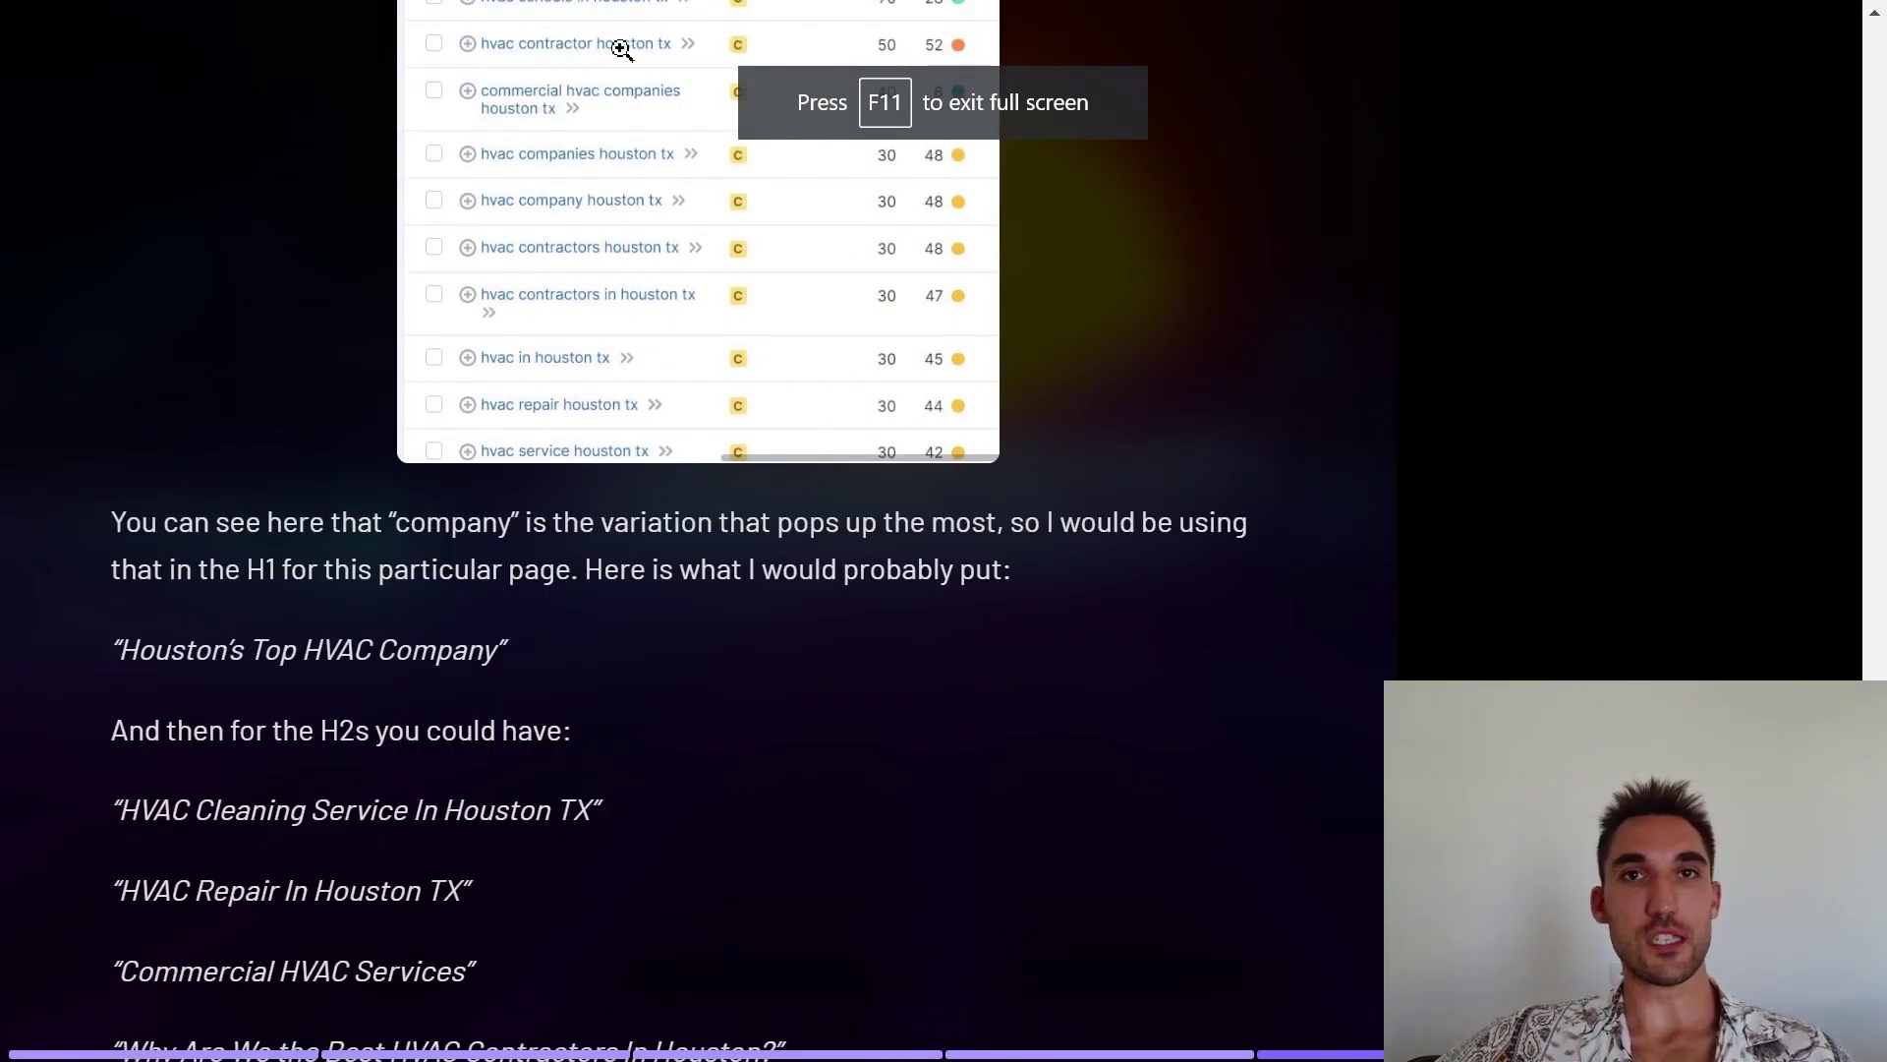
scroll(527, 437, "up", 1)
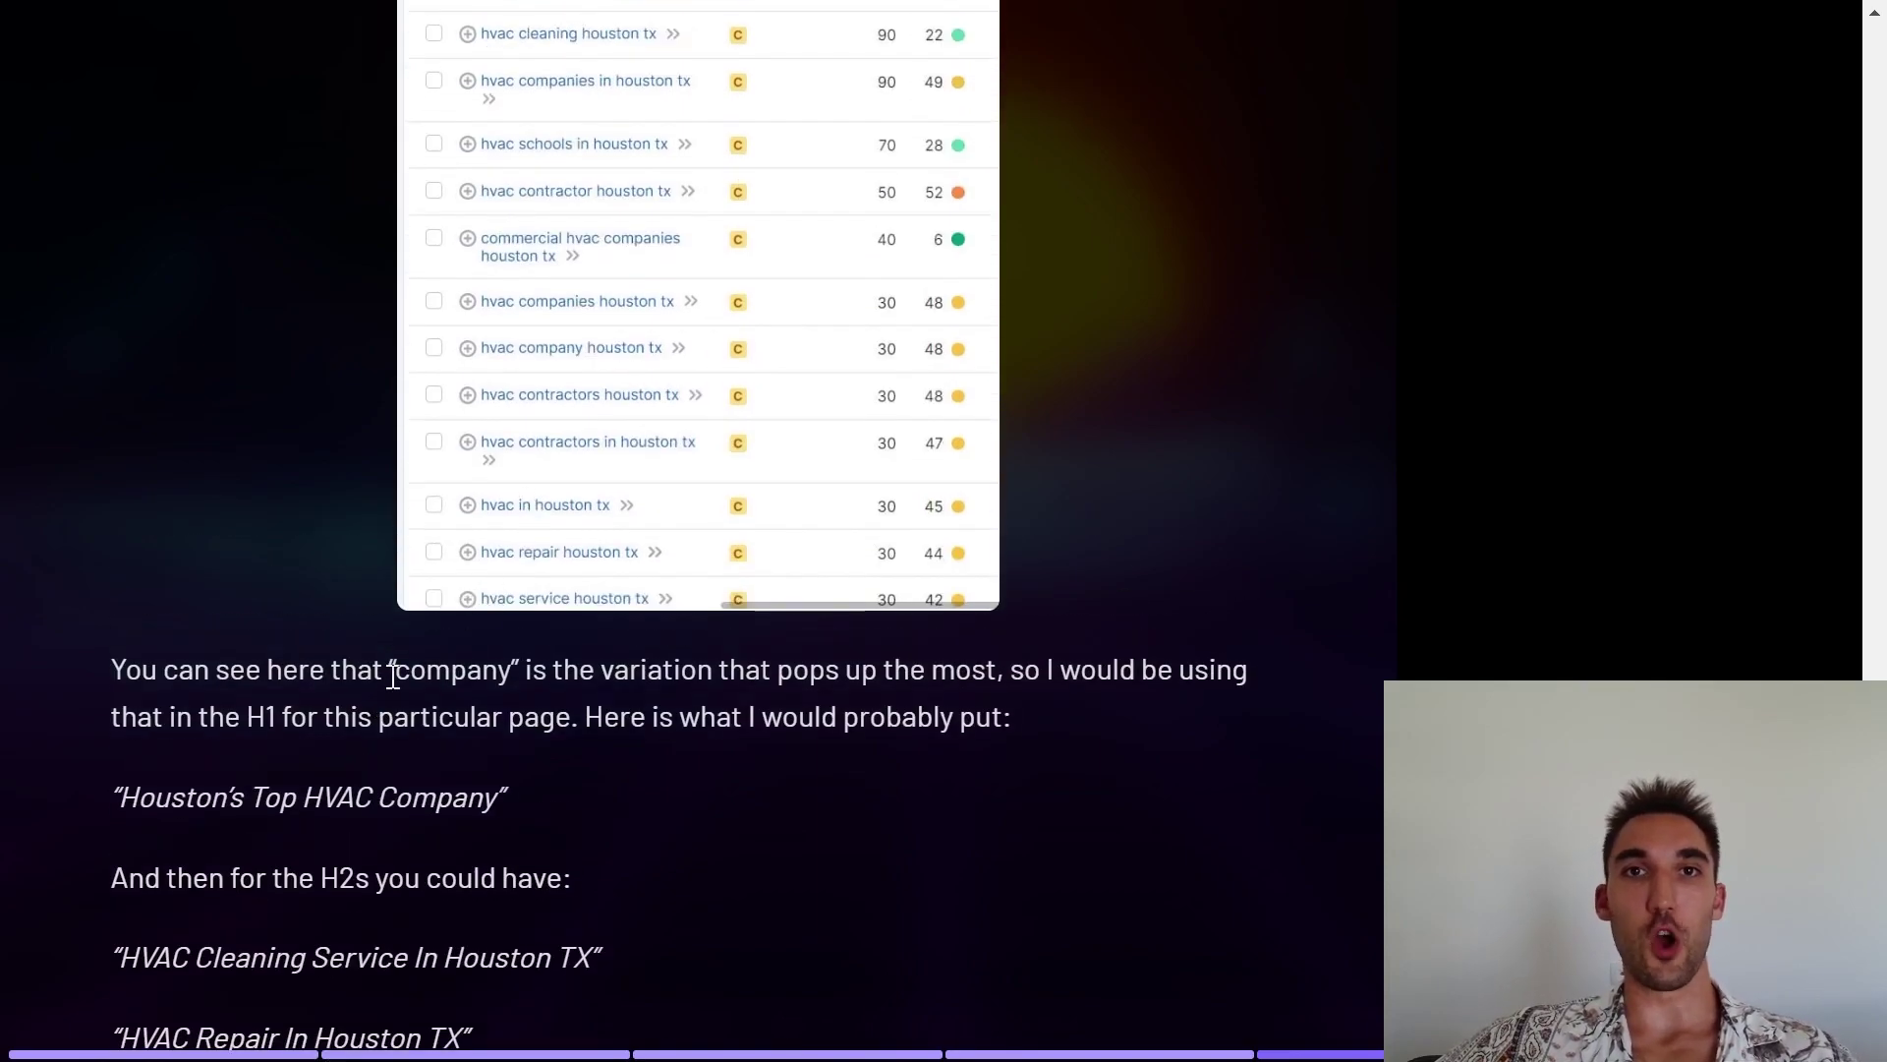
scroll(756, 614, "up", 1)
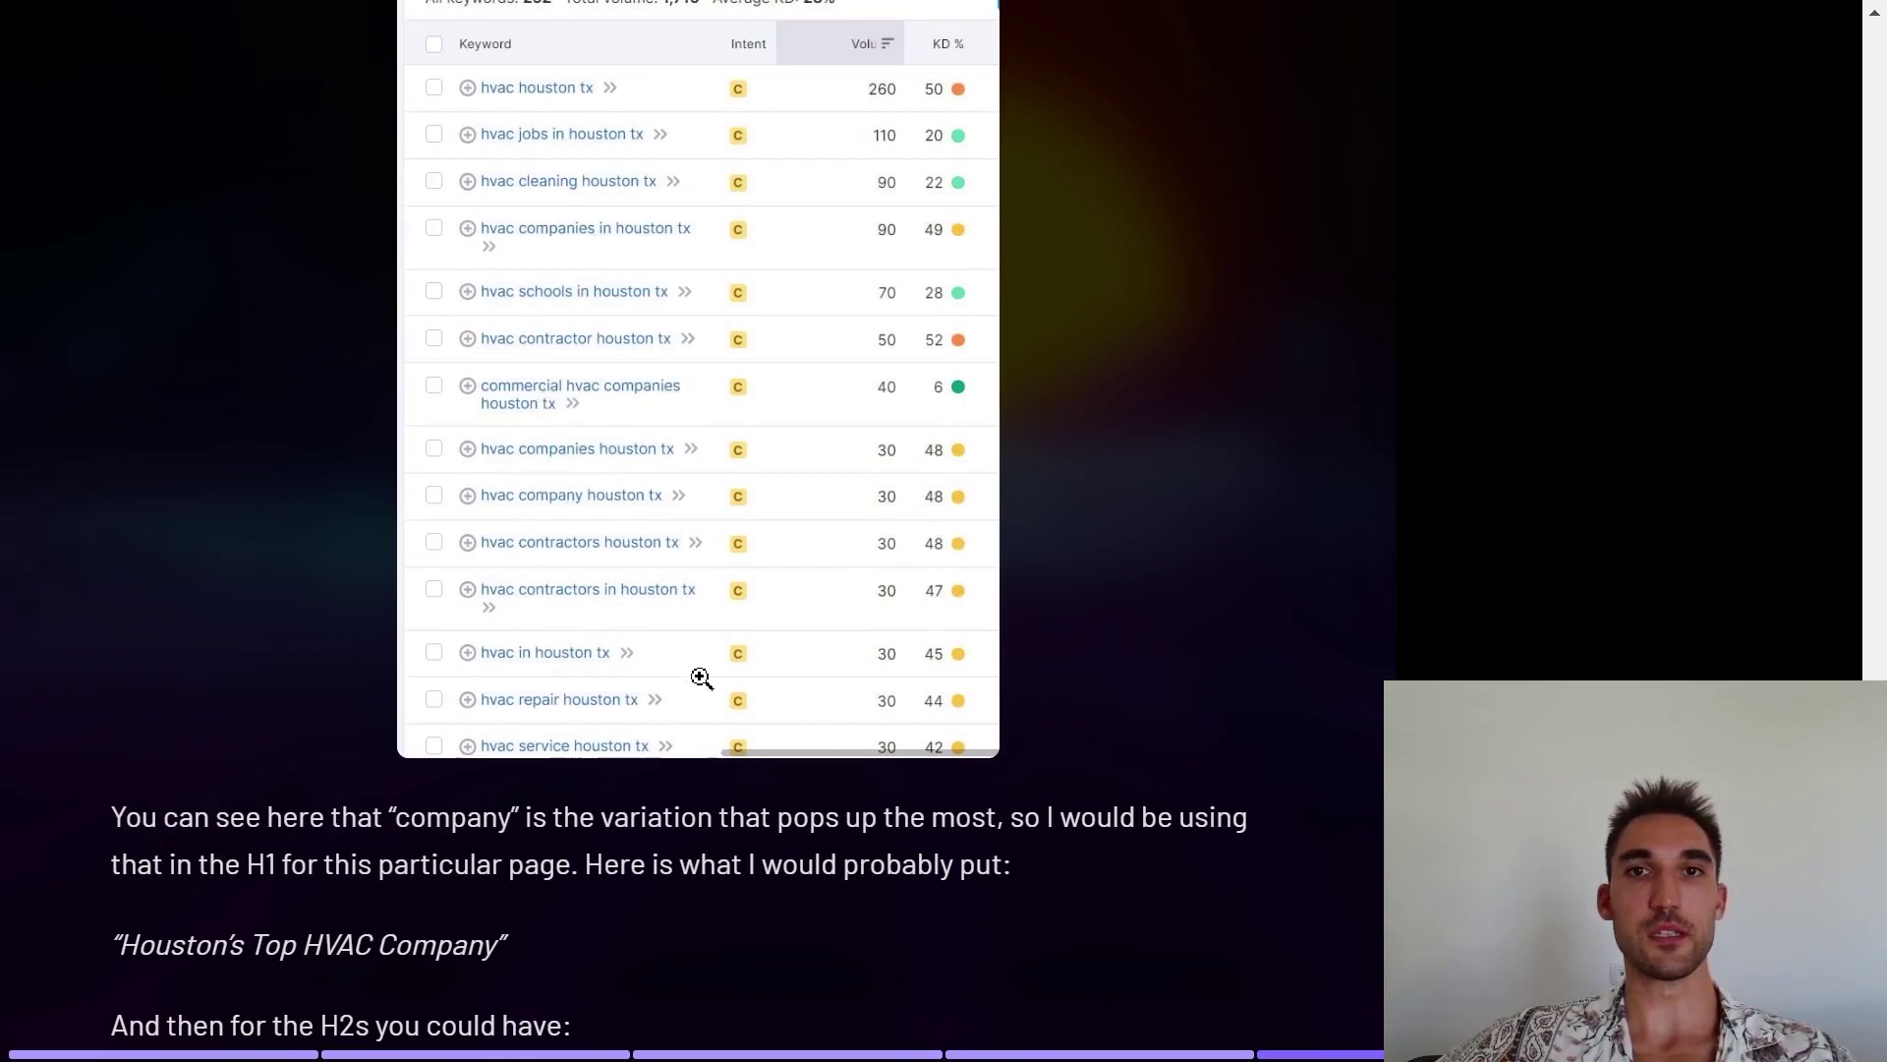
scroll(698, 669, "down", 2)
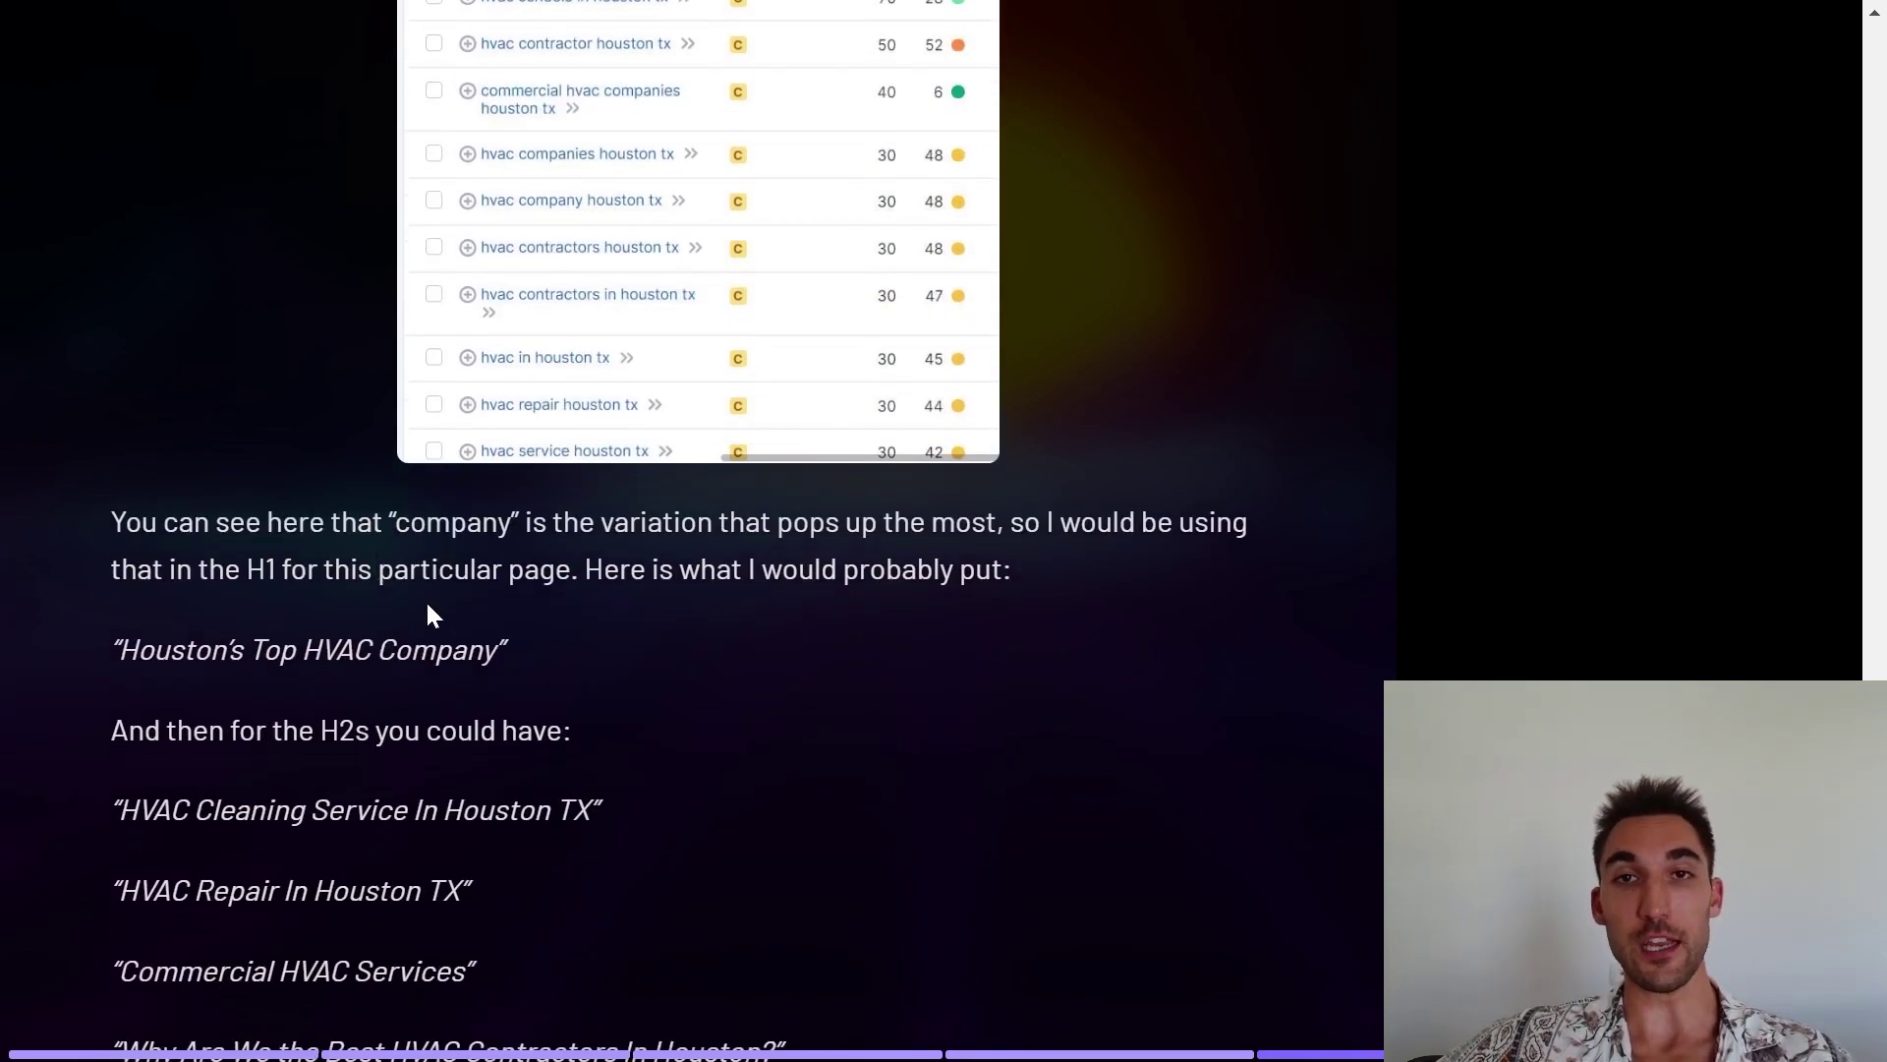
scroll(426, 615, "down", 1)
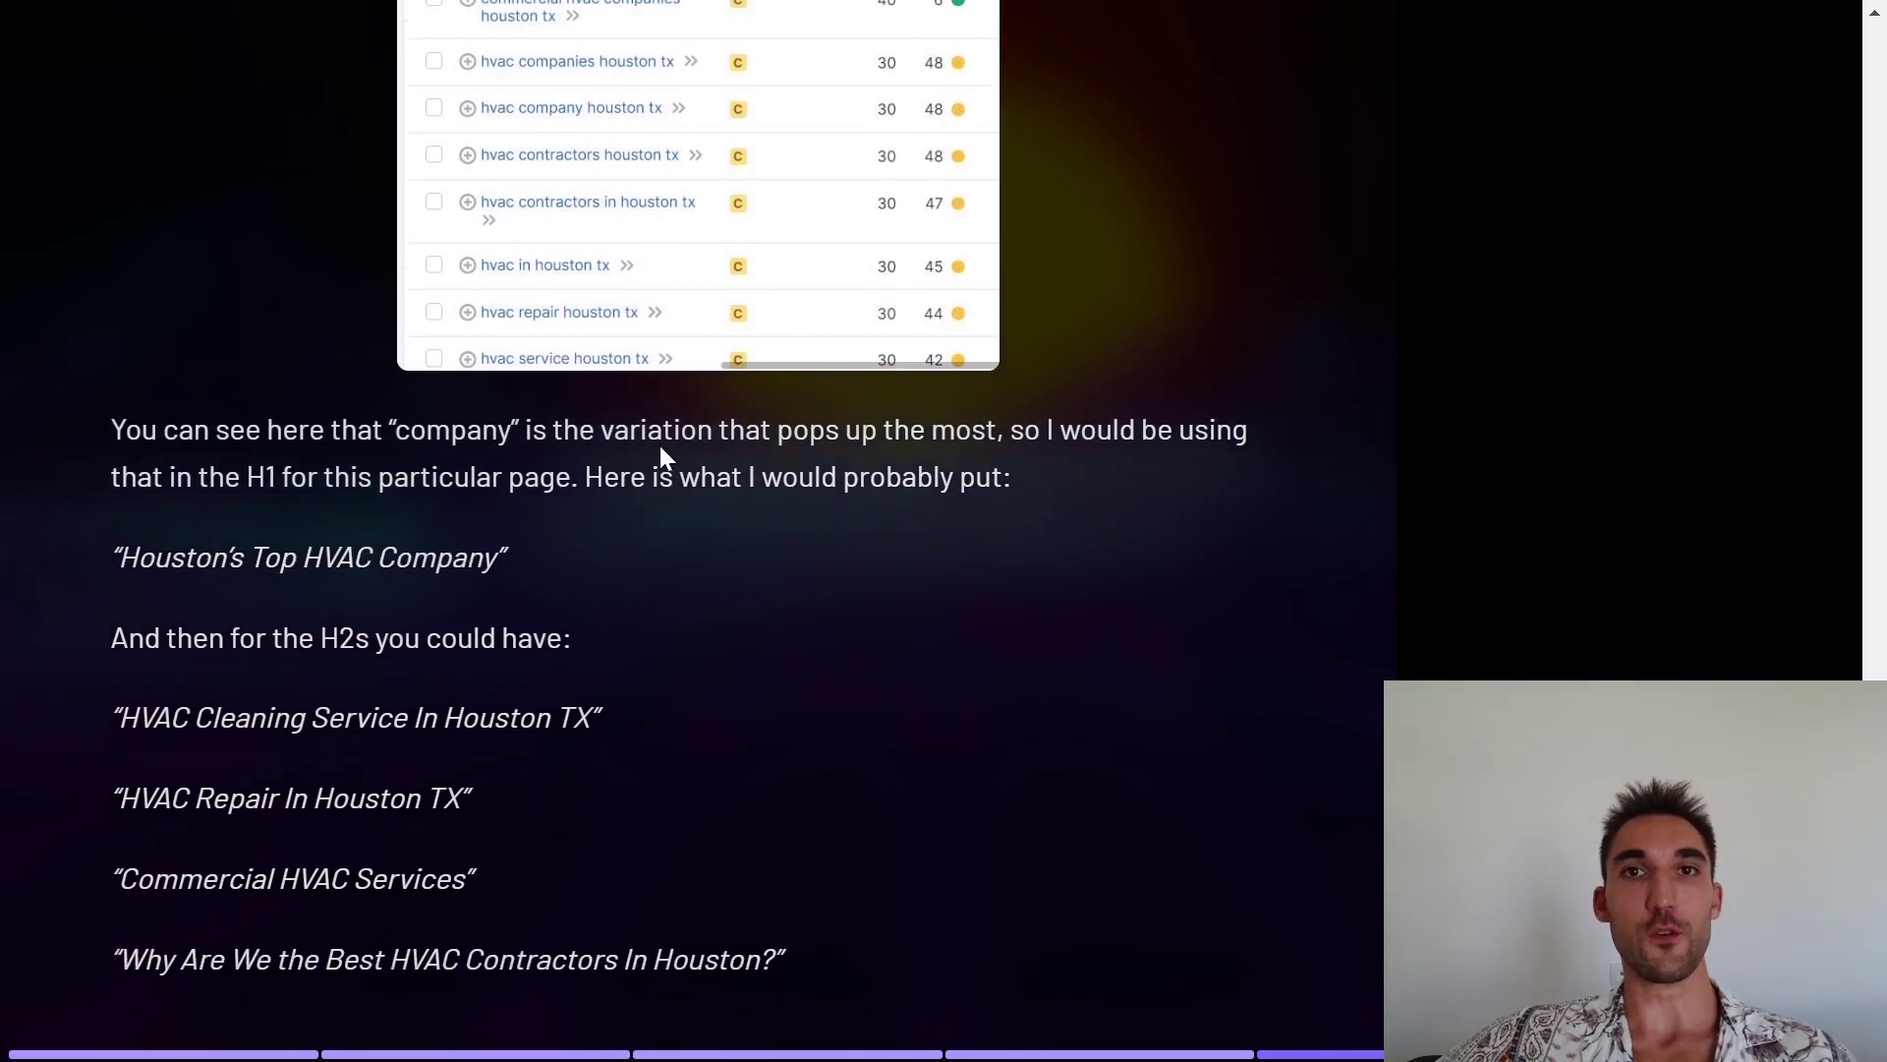